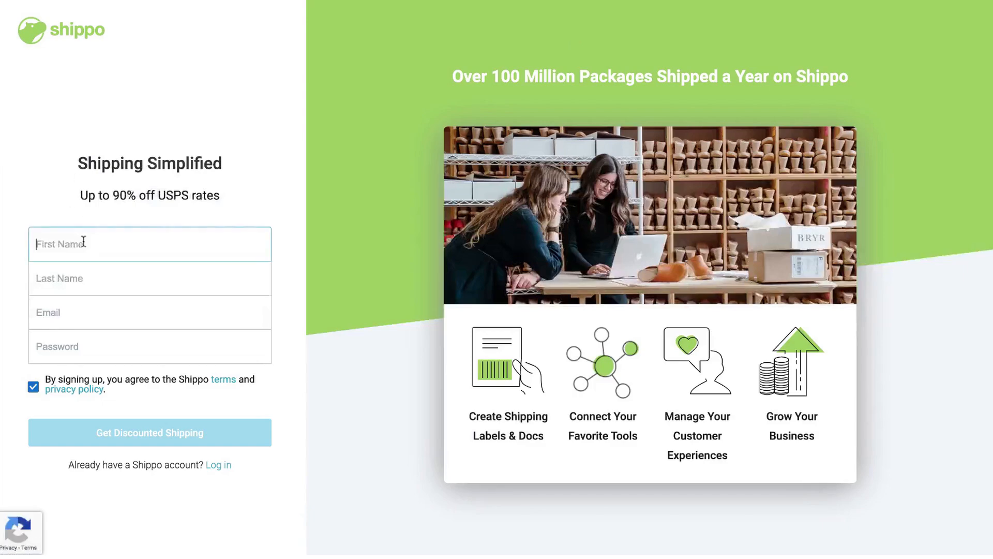
# Fill the Shippo sign-up form with your name, e-mail and password, then submit it
pyautogui.write('Sixpack')
pyautogui.press('Tab')
pyautogui.press('Tab')
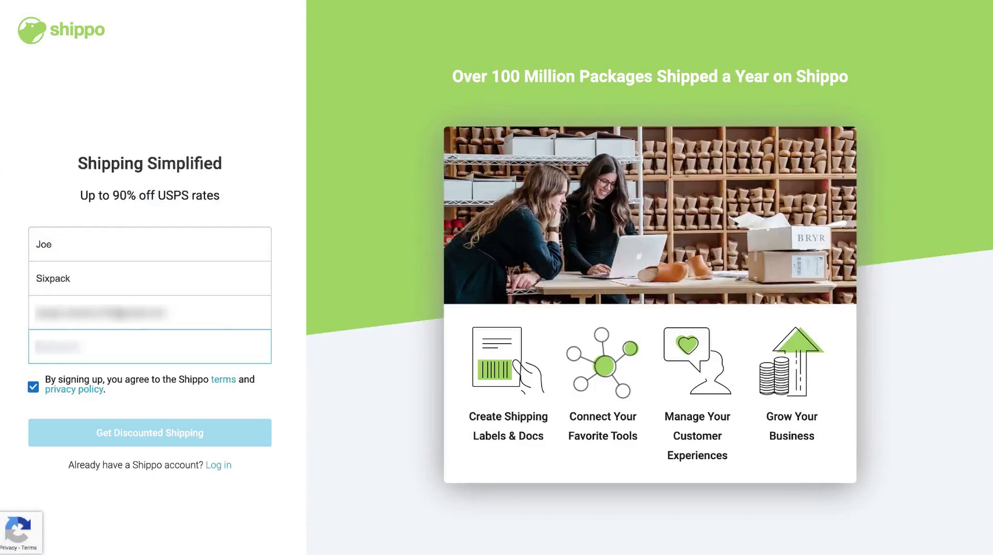
pyautogui.write('********')
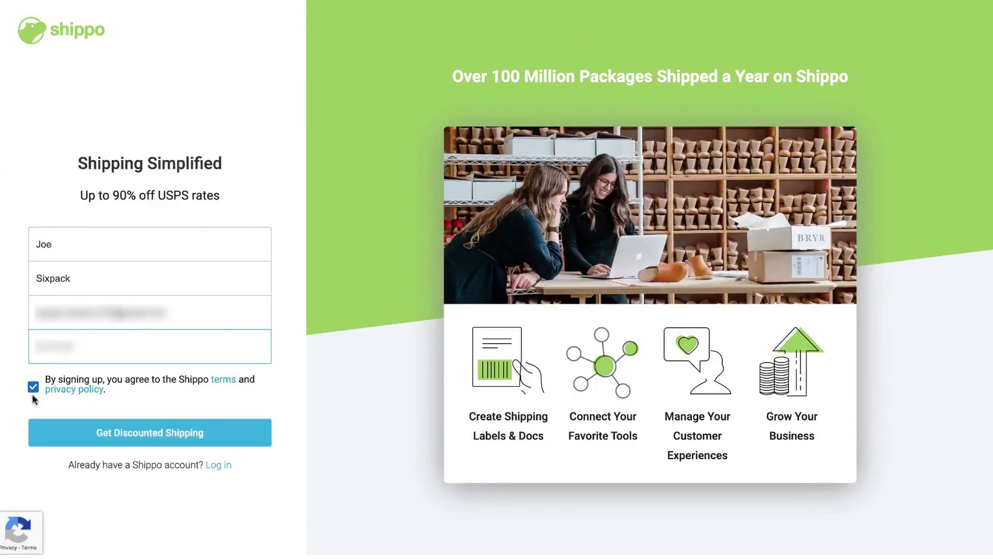
pyautogui.click(109, 433)
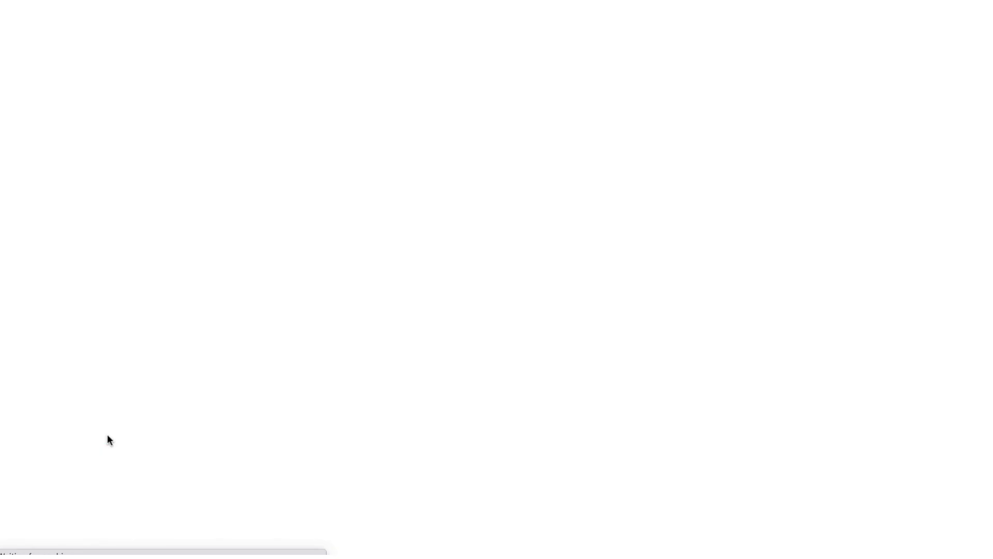
# Enter company name Shippo and a phone number on the welcome form, then continue
pyautogui.click(496, 231)
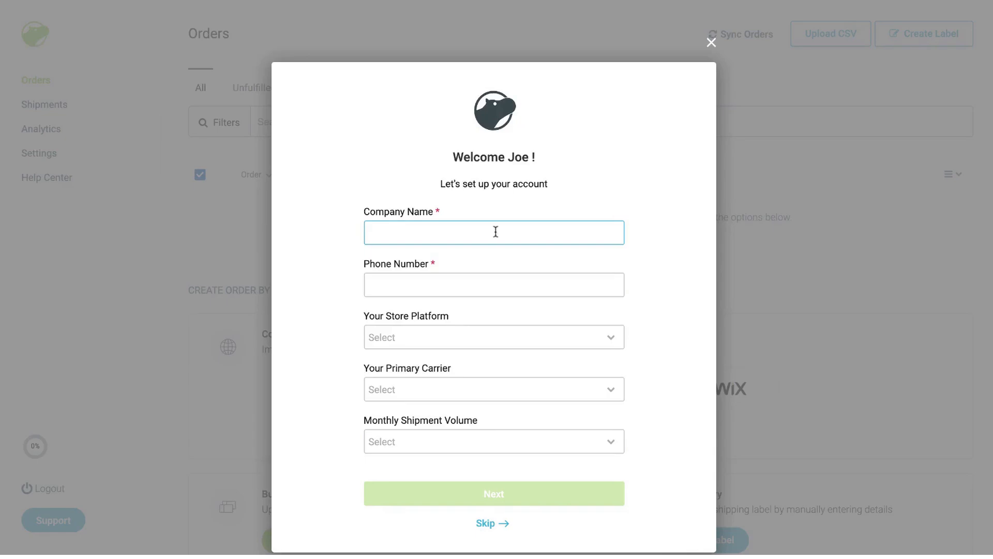
pyautogui.write('Spi')
pyautogui.press('BackSpace')
pyautogui.press('BackSpace')
pyautogui.write('hippo')
pyautogui.press('Tab')
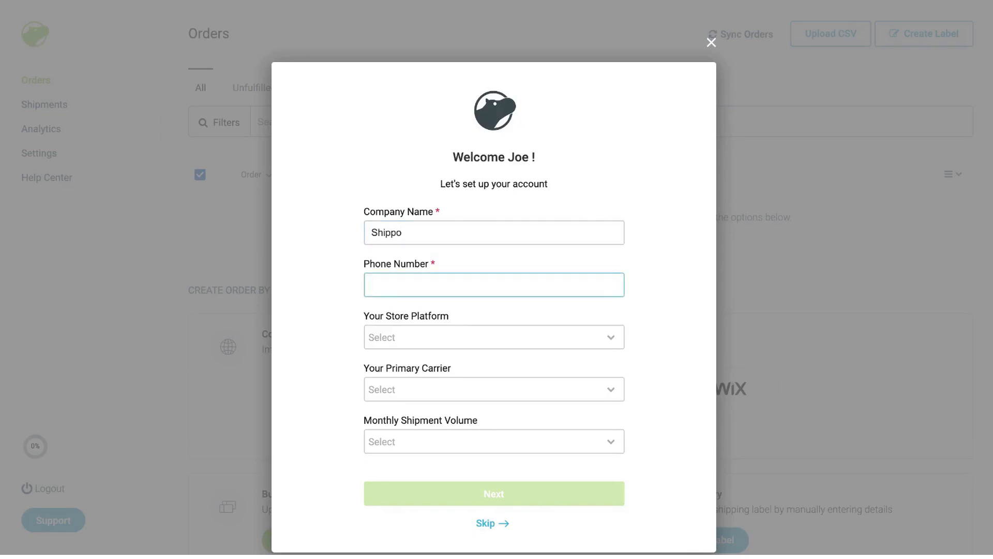
pyautogui.write('55555')
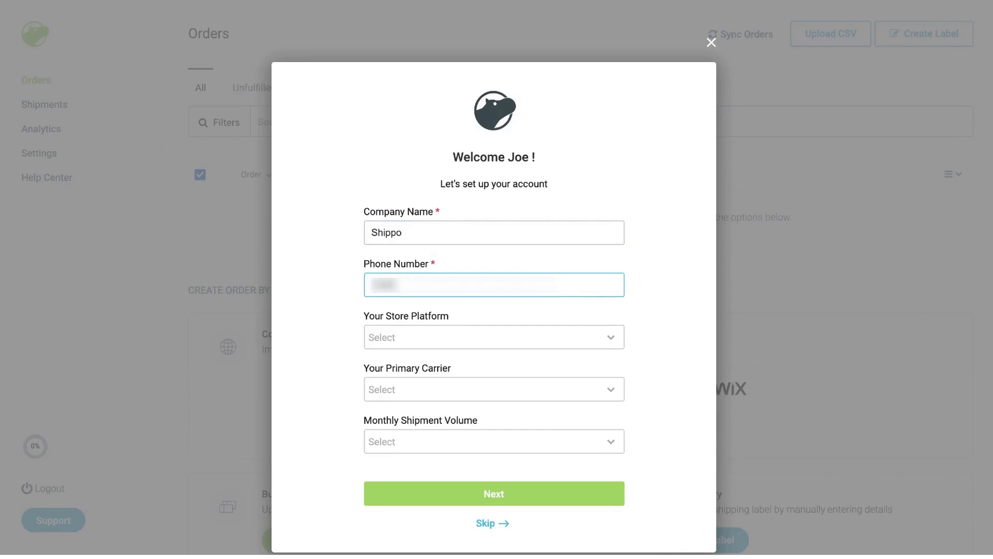
pyautogui.write('5555')
pyautogui.press('Tab')
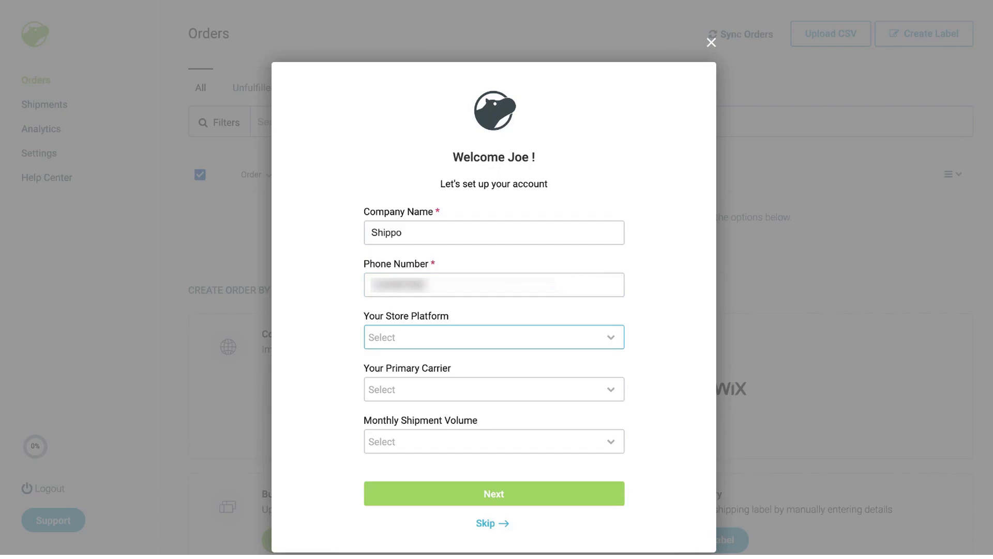
pyautogui.click(493, 495)
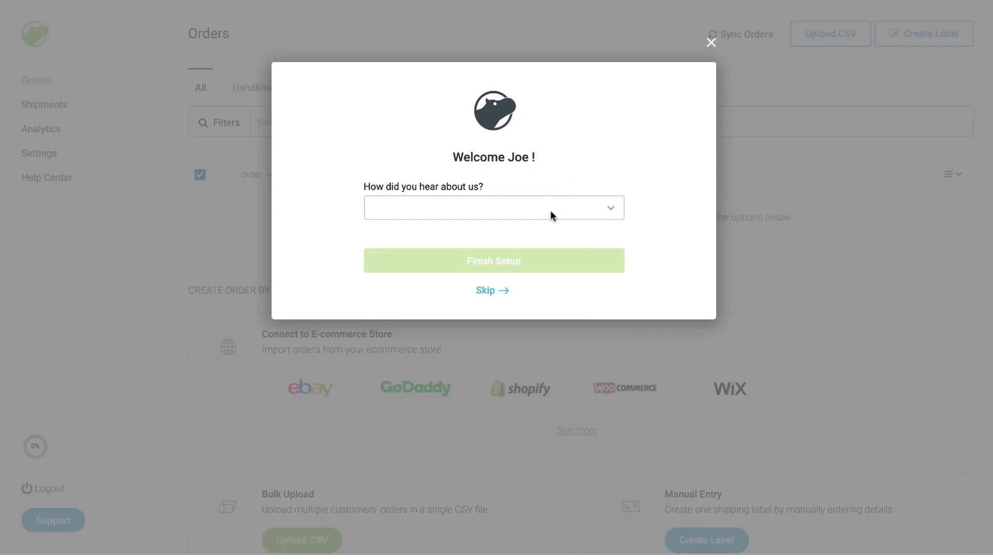
# Choose Other as the referral source and finish the account setup
pyautogui.click(550, 214)
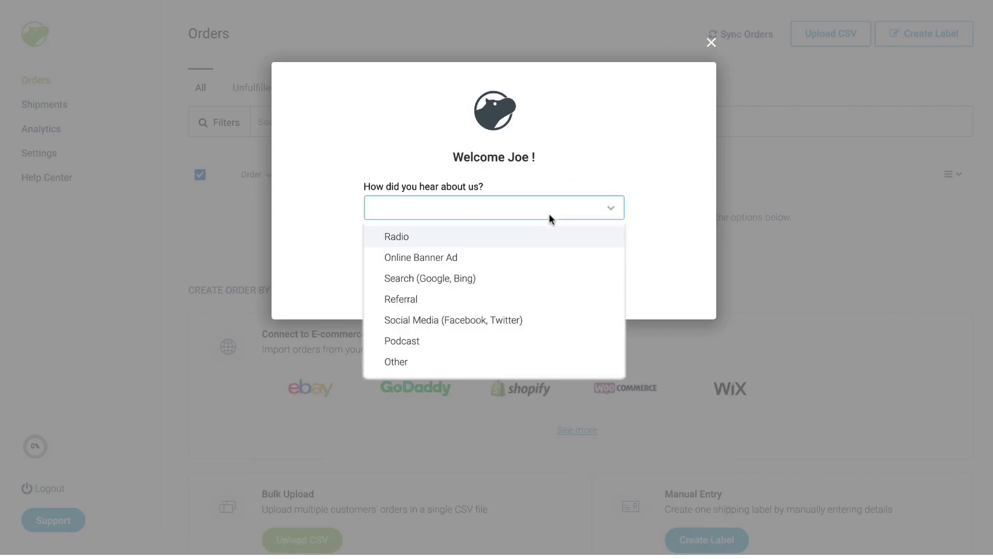
pyautogui.click(480, 372)
pyautogui.click(481, 266)
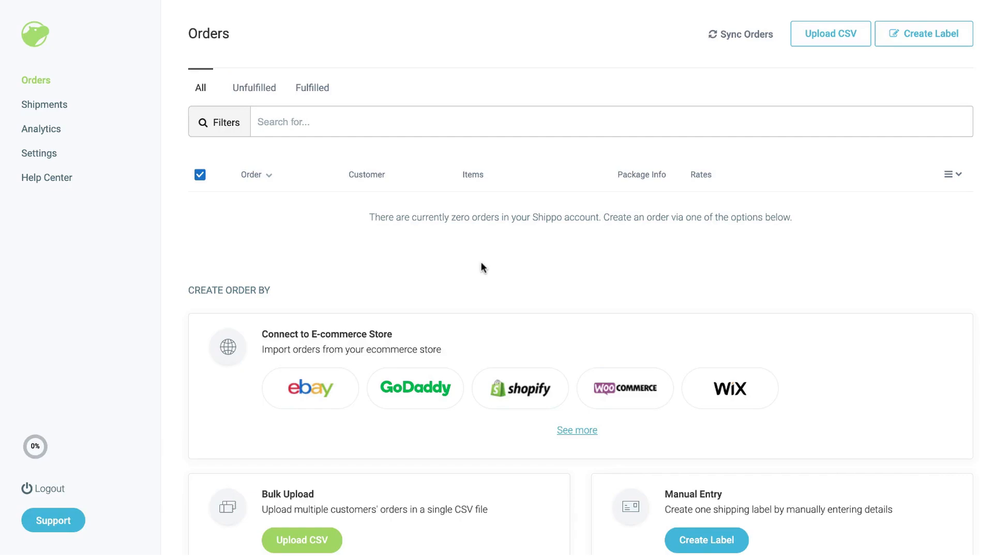
# Edit the Shippo location under Settings > Addresses and set its country to United States
pyautogui.click(28, 150)
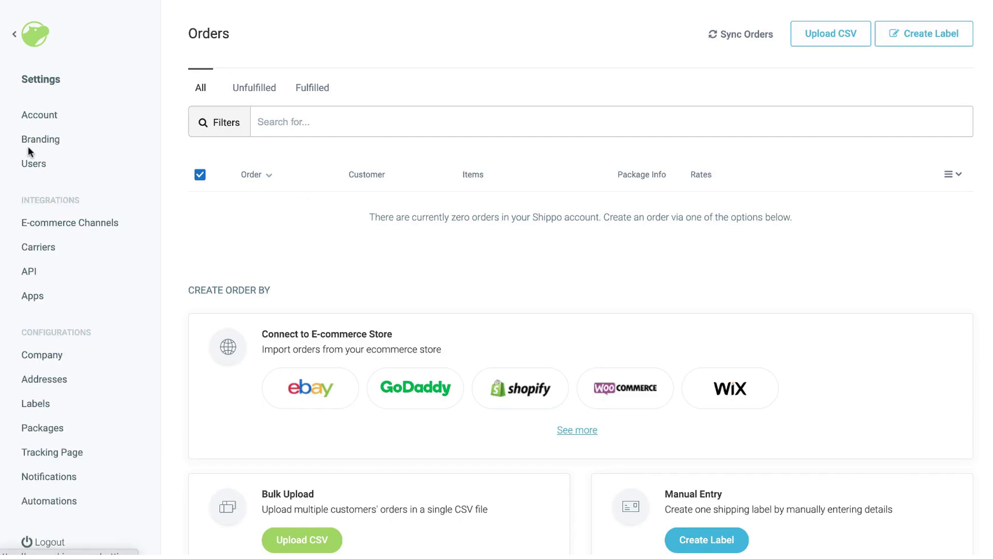
pyautogui.scroll(-1, 28, 146)
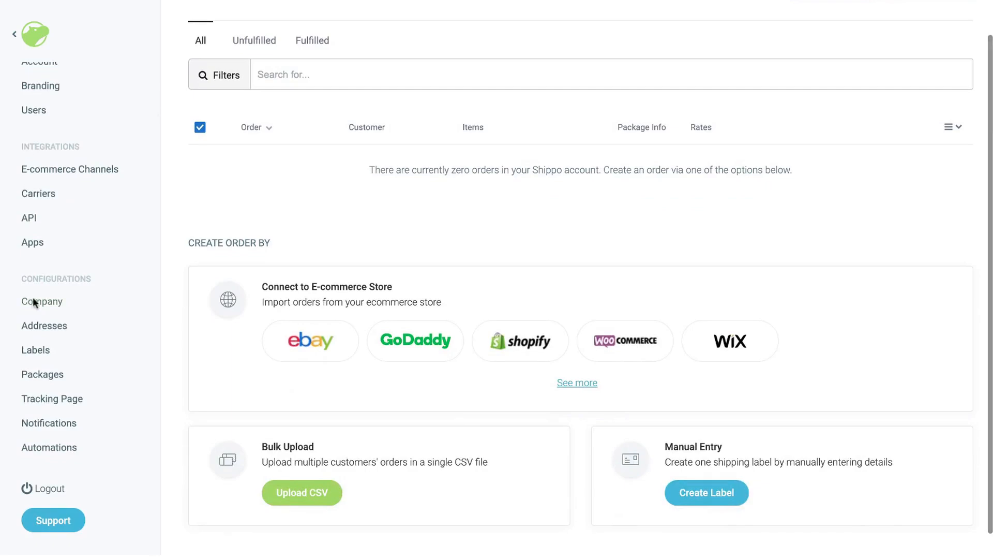
pyautogui.click(35, 327)
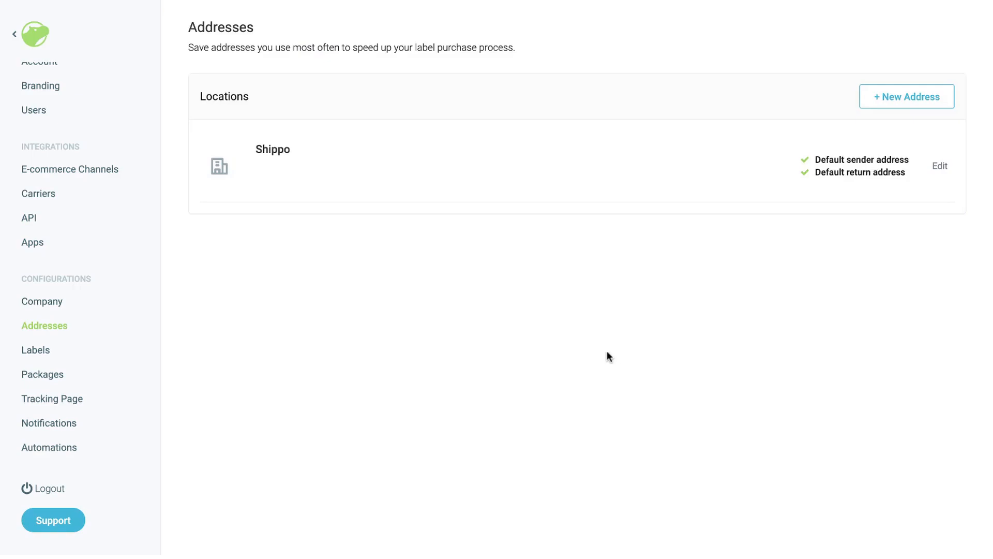
pyautogui.click(941, 166)
pyautogui.click(372, 339)
pyautogui.write('unite')
pyautogui.click(359, 411)
# Fill in the street, city San Francisco, state California and zip, then apply the address
pyautogui.click(362, 380)
pyautogui.write('731 Market St')
pyautogui.press('Tab')
pyautogui.press('Tab')
pyautogui.write('San Francisco')
pyautogui.press('Tab')
pyautogui.write('California')
pyautogui.press('Tab')
pyautogui.write('94103')
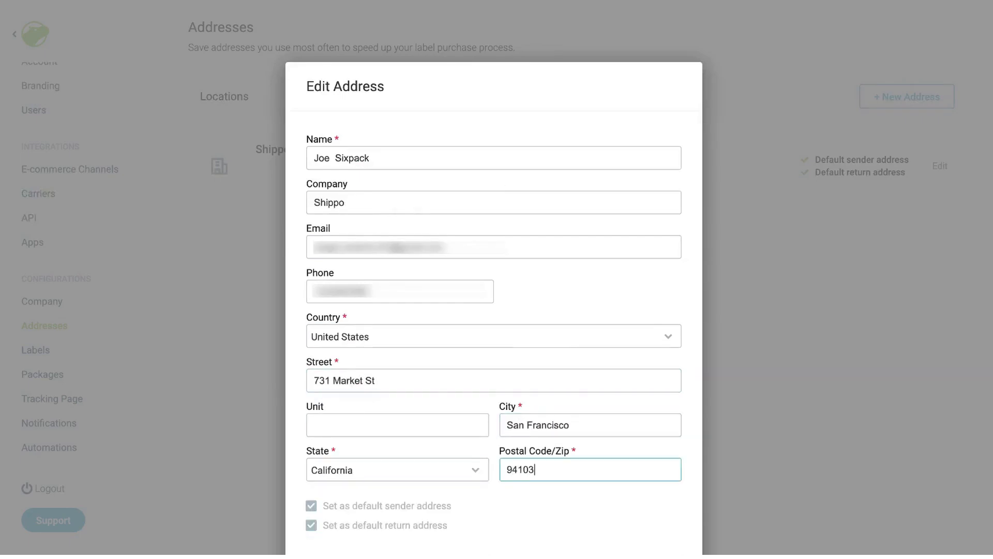
pyautogui.scroll(-2, 495, 311)
pyautogui.click(653, 517)
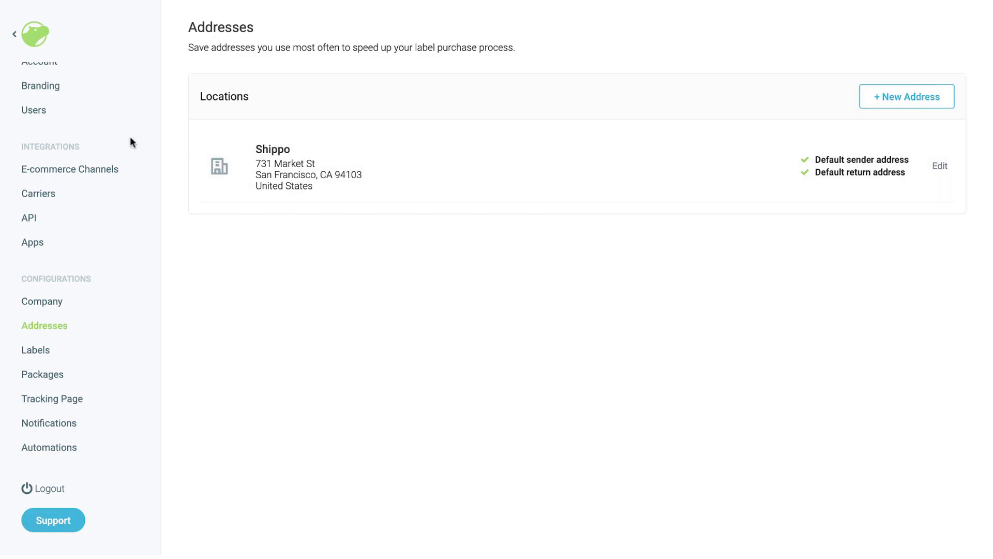
pyautogui.scroll(2, 130, 142)
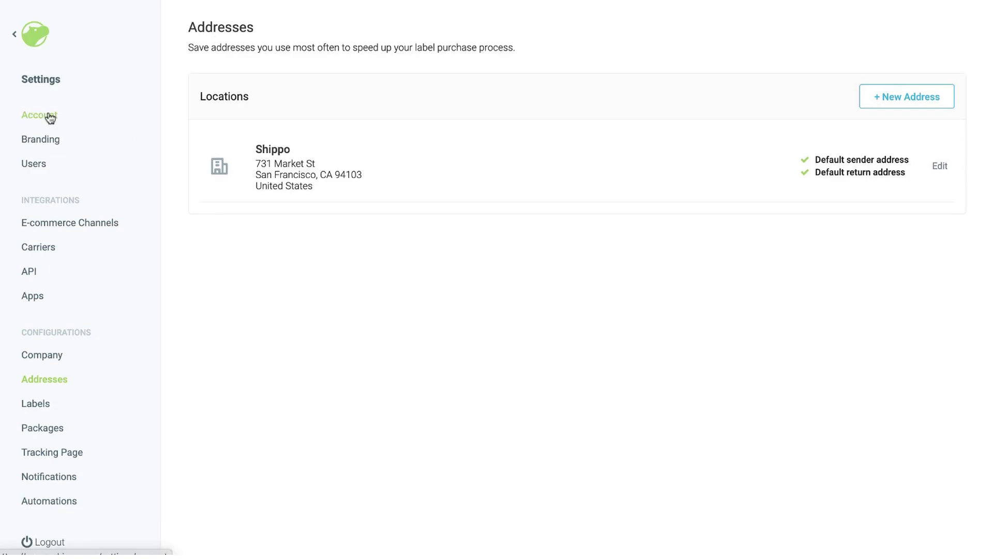
# Under Account > Billing, enter the Visa card details and save it as the payment method
pyautogui.click(49, 117)
pyautogui.click(329, 68)
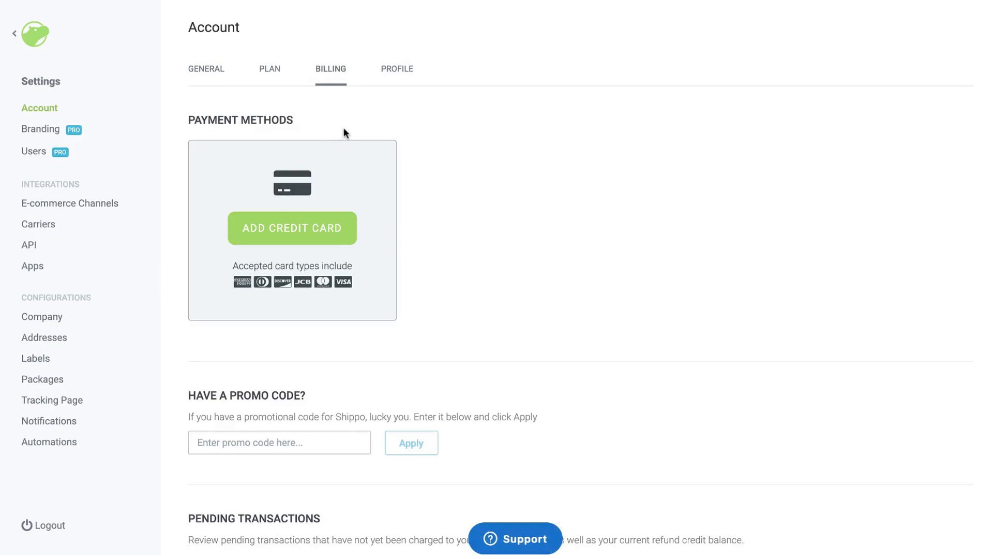
pyautogui.click(304, 228)
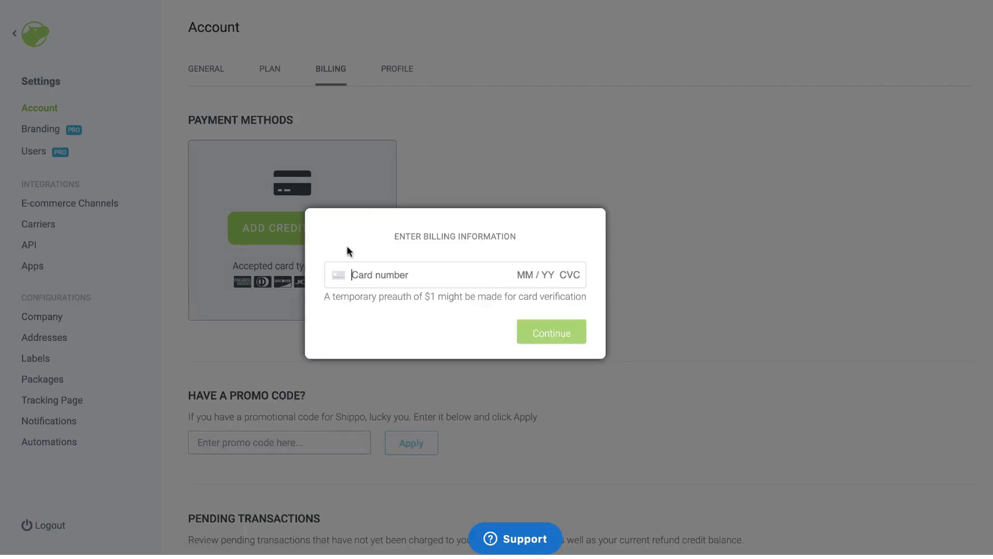
pyautogui.click(371, 276)
pyautogui.write('4•••••••')
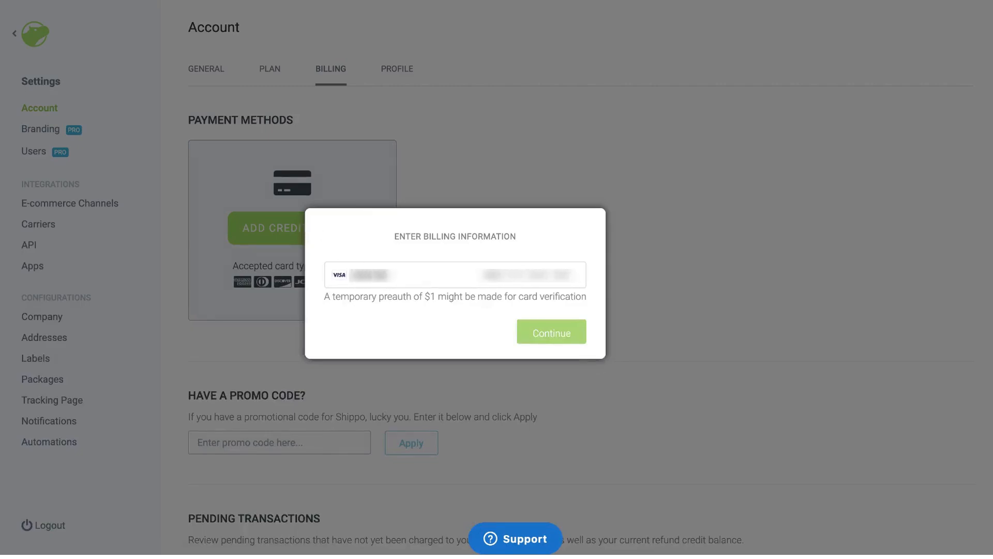
pyautogui.write('42424242')
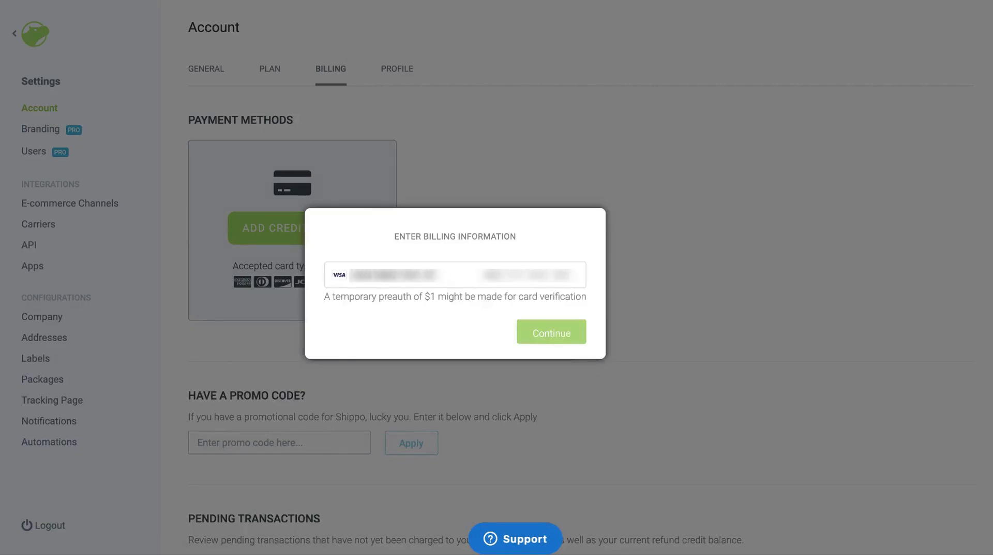
pyautogui.click(571, 334)
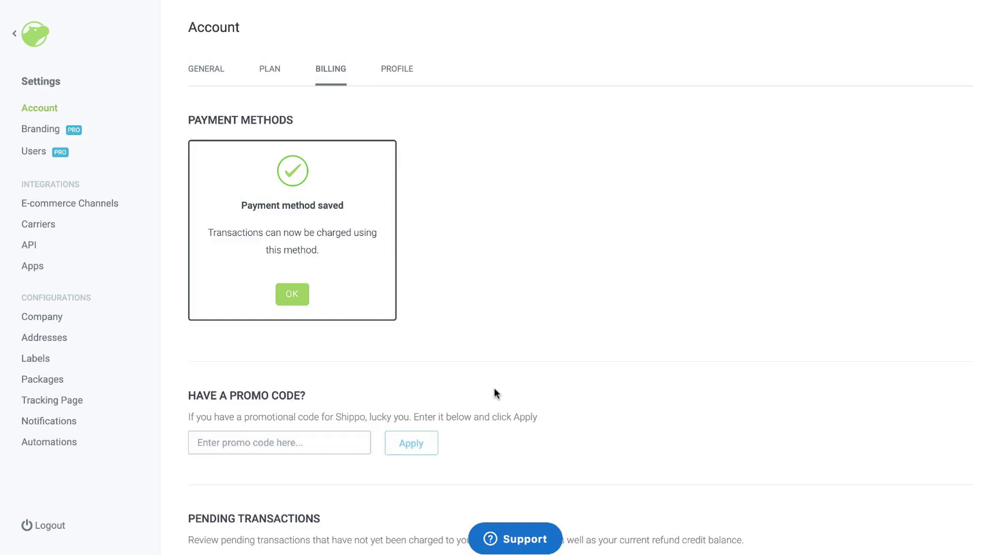
pyautogui.click(297, 301)
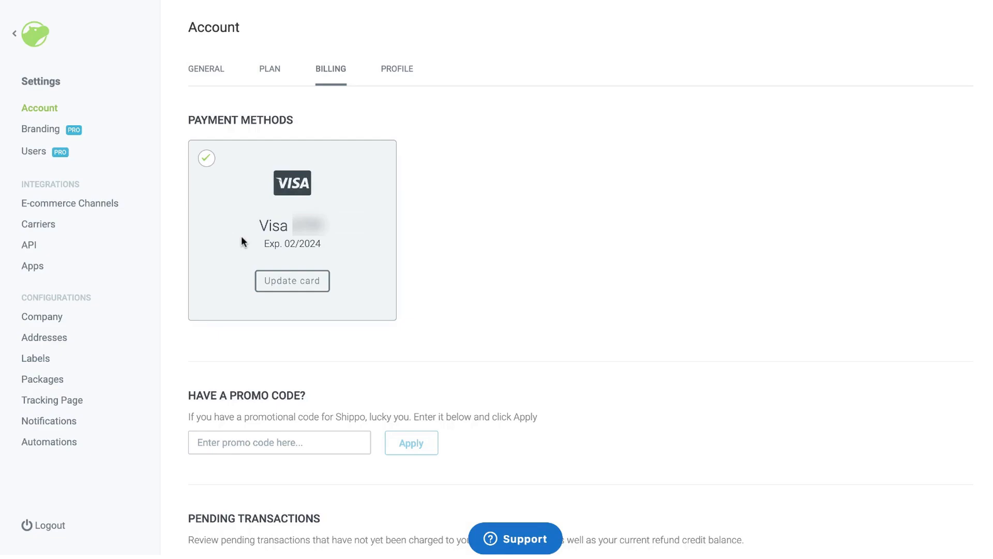
pyautogui.click(45, 227)
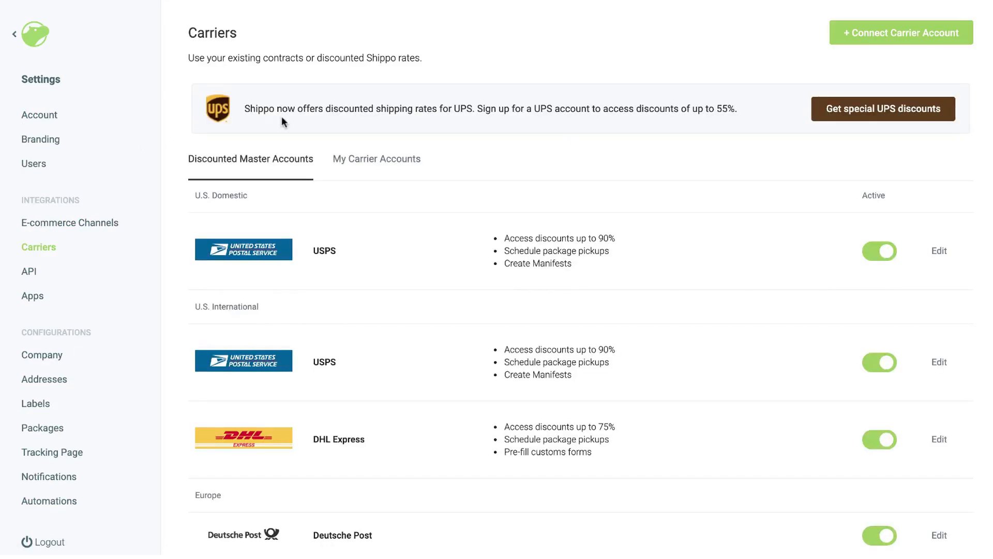
# Accept the UPS agreements, create the Shippo UPS Discounts account, and confirm it under My Carrier Accounts
pyautogui.click(820, 116)
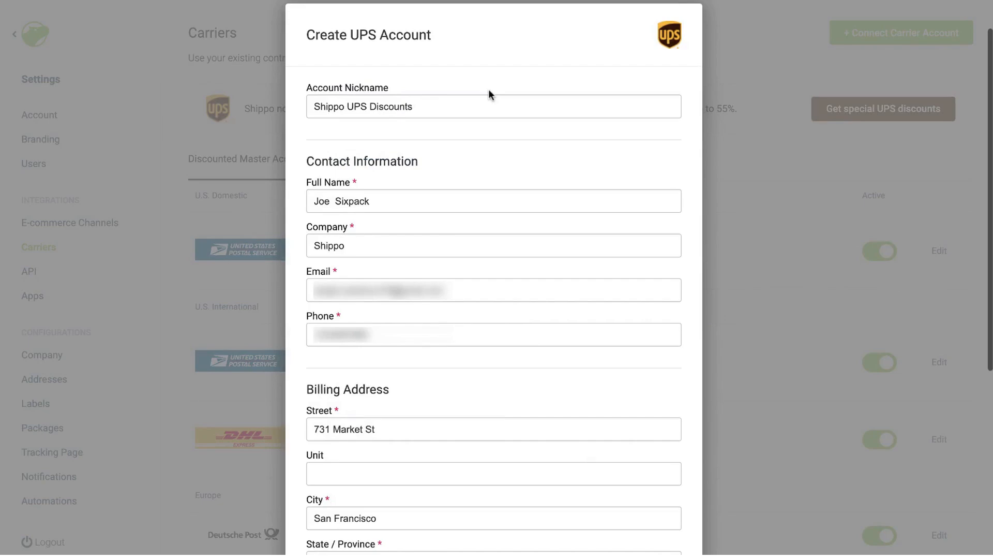
pyautogui.scroll(-6, 488, 89)
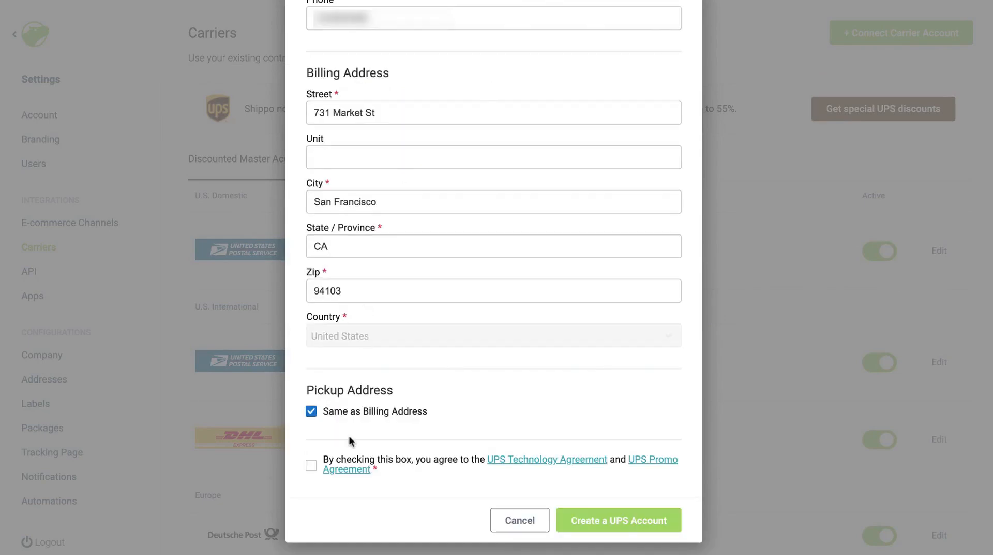
pyautogui.click(311, 472)
pyautogui.click(618, 520)
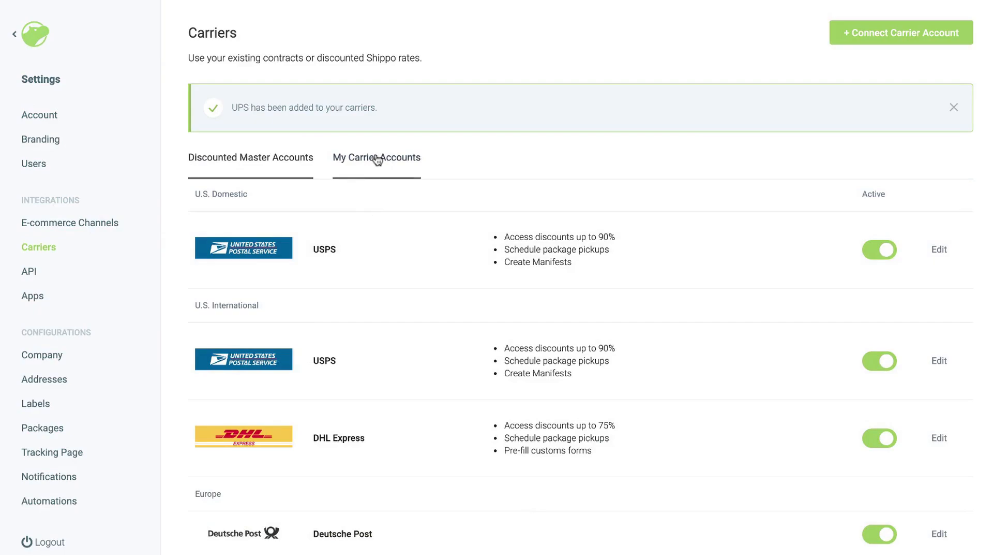
pyautogui.click(377, 159)
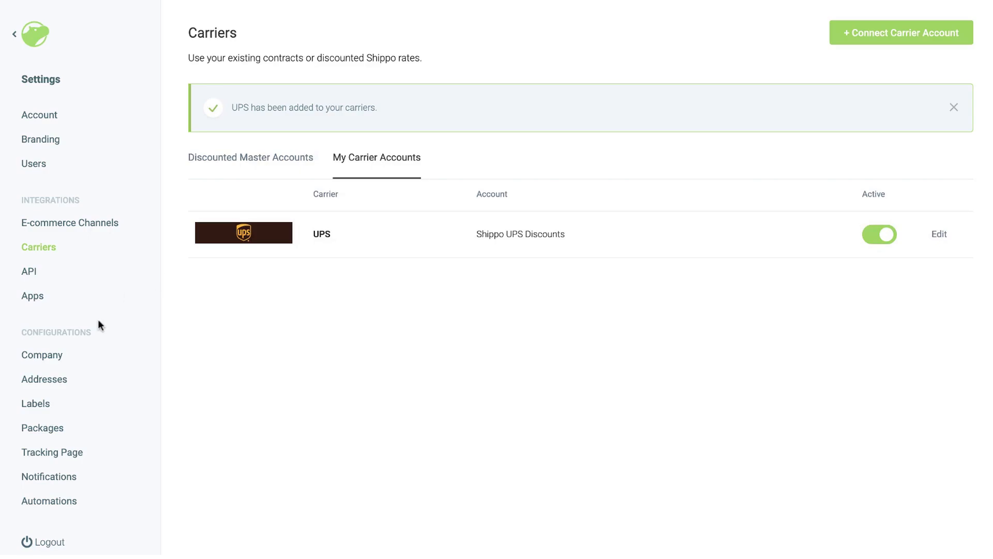
pyautogui.click(44, 410)
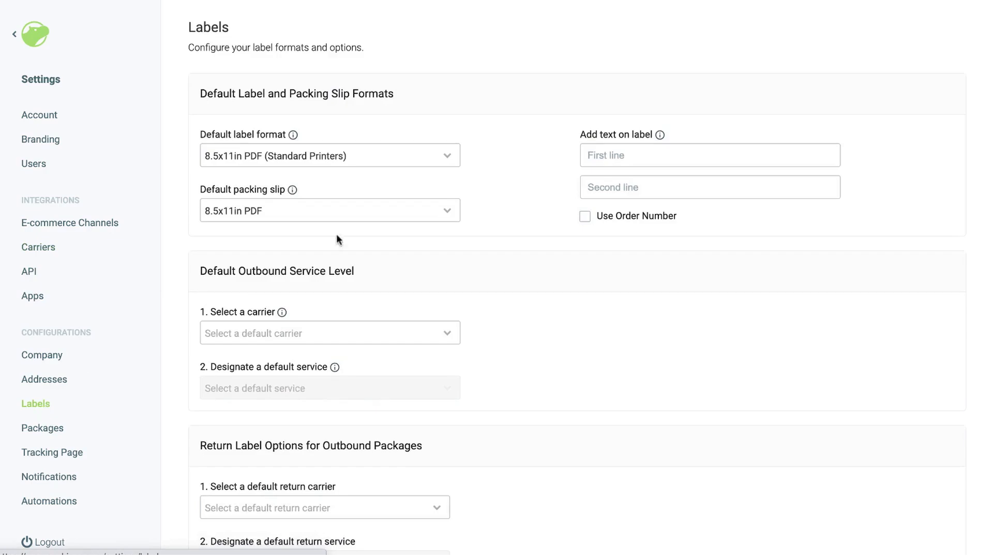
# Choose 4x6in PDF Thermal Label Printer as the default label format
pyautogui.click(390, 163)
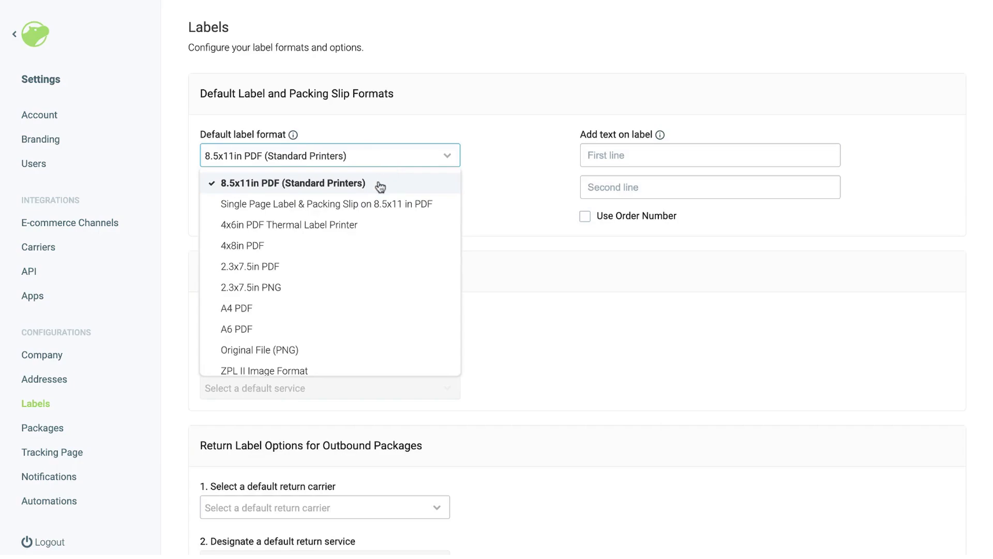
pyautogui.click(365, 228)
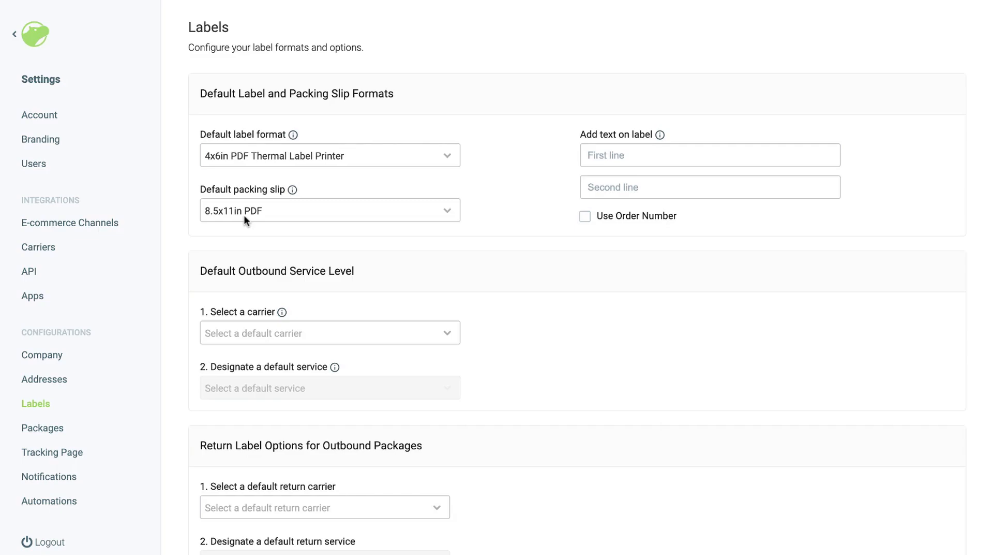
pyautogui.click(66, 228)
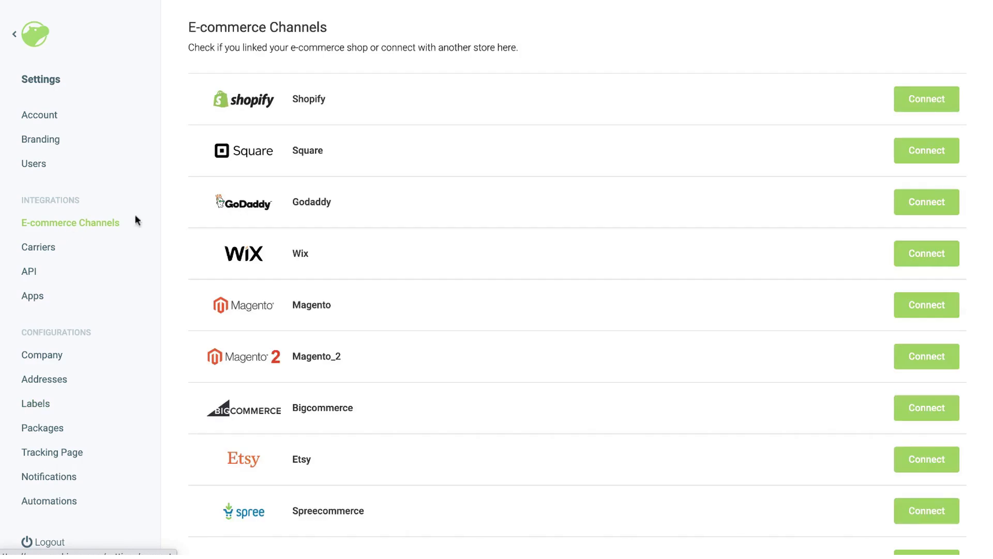
# Connect Shopify using shop URL teststestingmyshopifyshopify.com and log in with the store account
pyautogui.scroll(-5, 403, 198)
pyautogui.scroll(-1, 403, 199)
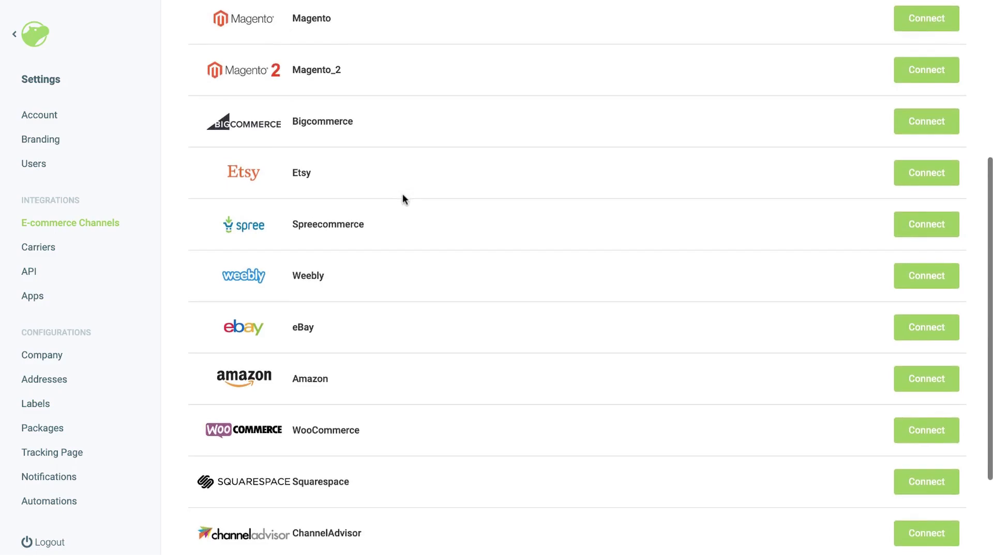
pyautogui.scroll(-4, 402, 198)
pyautogui.scroll(9, 403, 195)
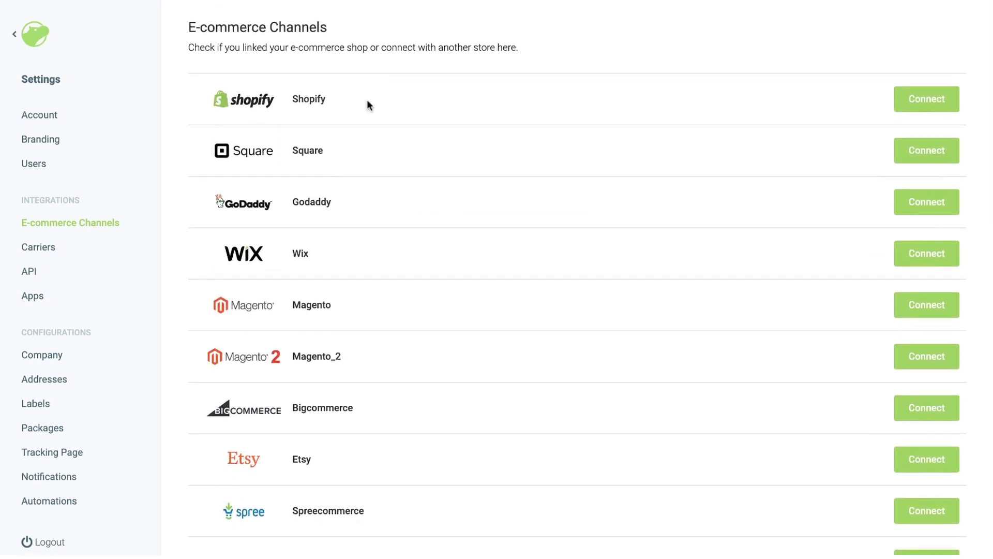
pyautogui.click(925, 101)
pyautogui.write('test')
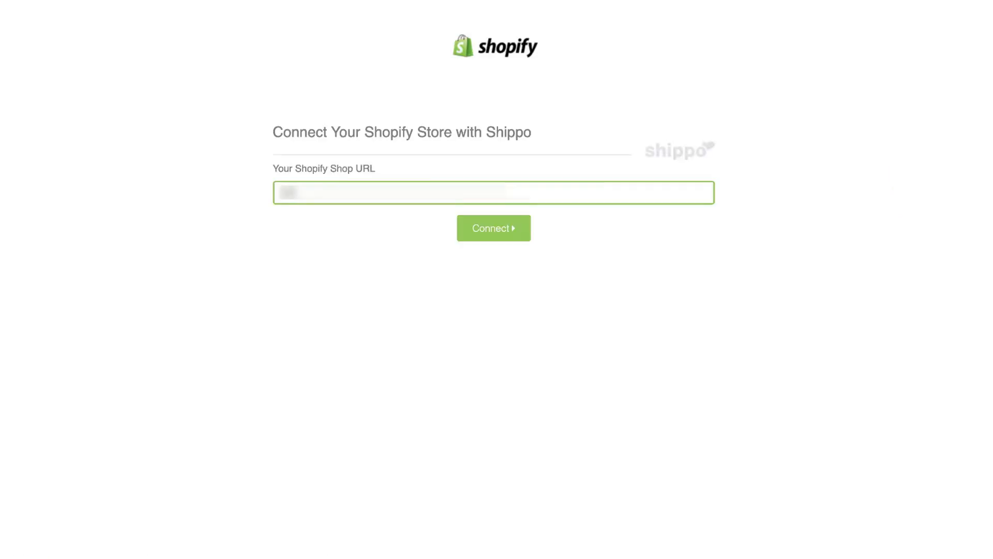
pyautogui.write('stesting')
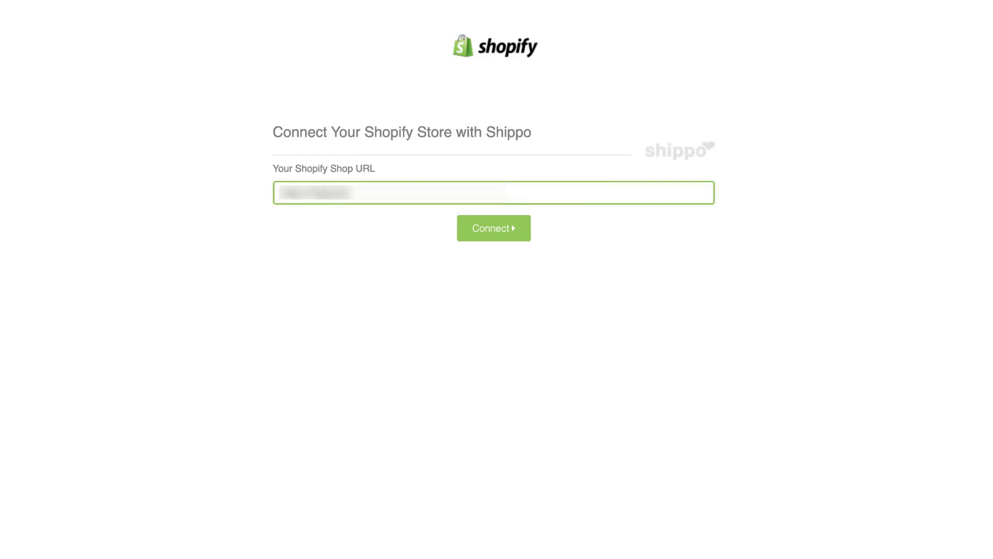
pyautogui.write('myshopifyshopify.com')
pyautogui.click(490, 230)
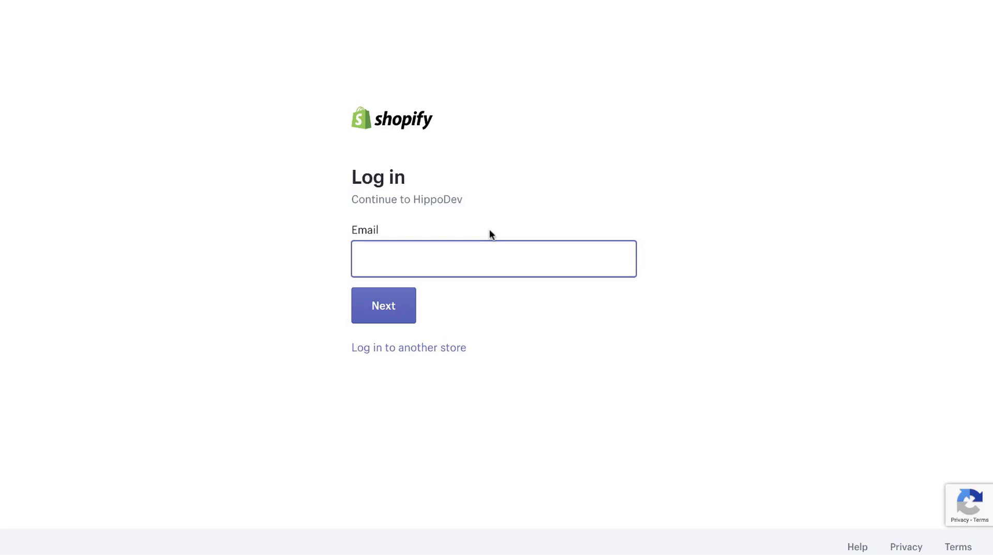
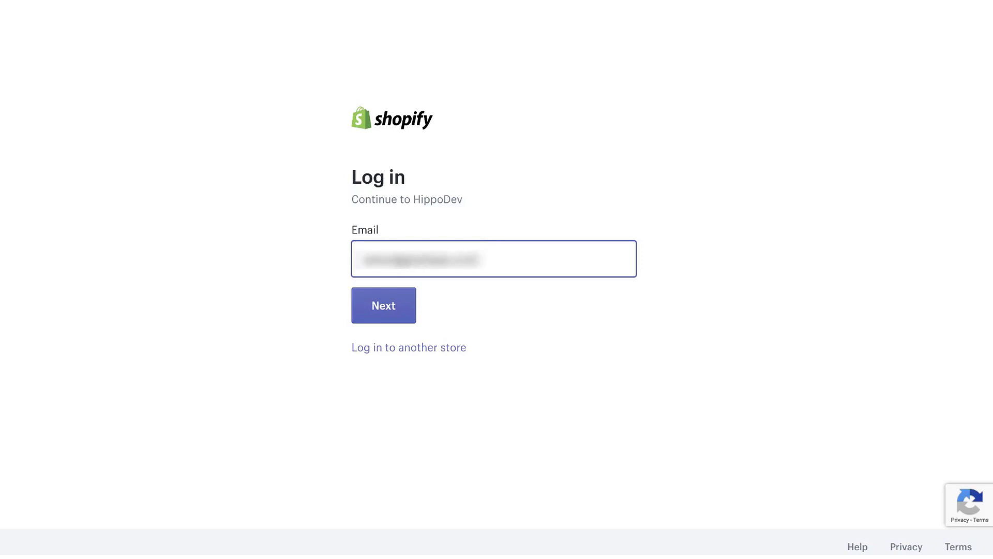
pyautogui.click(408, 303)
pyautogui.write('••••••••')
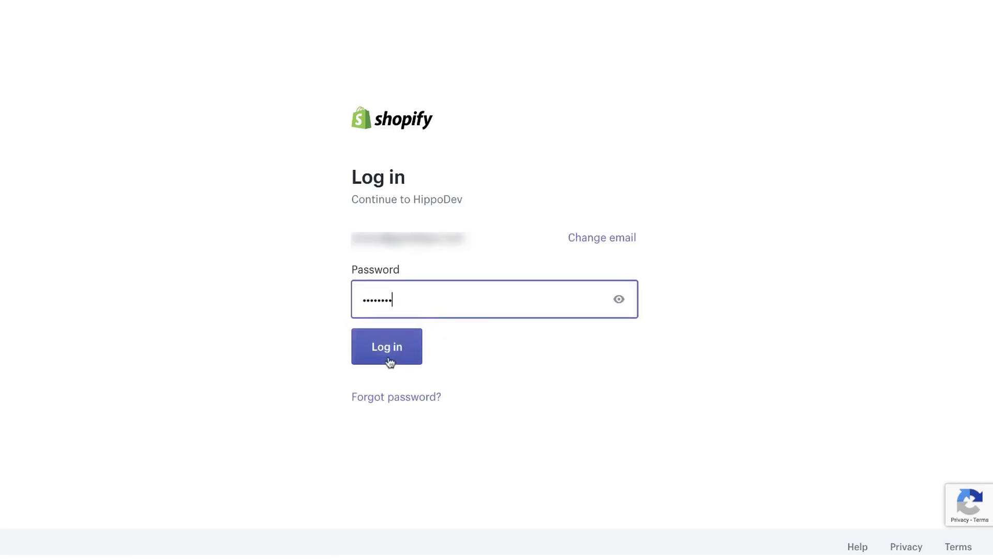
pyautogui.click(390, 362)
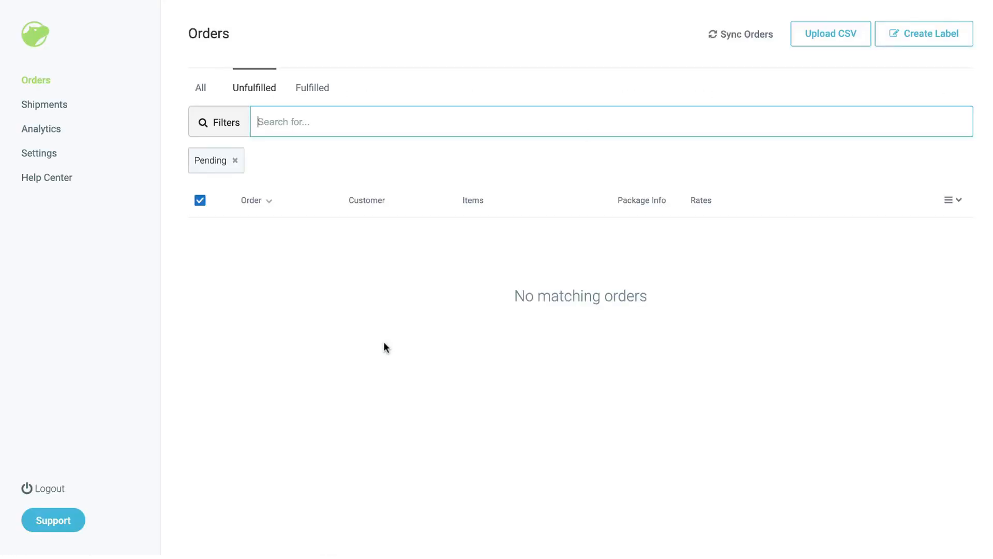
# Confirm the Shopify connection under E-commerce Channels, then go to the Orders list
pyautogui.click(46, 153)
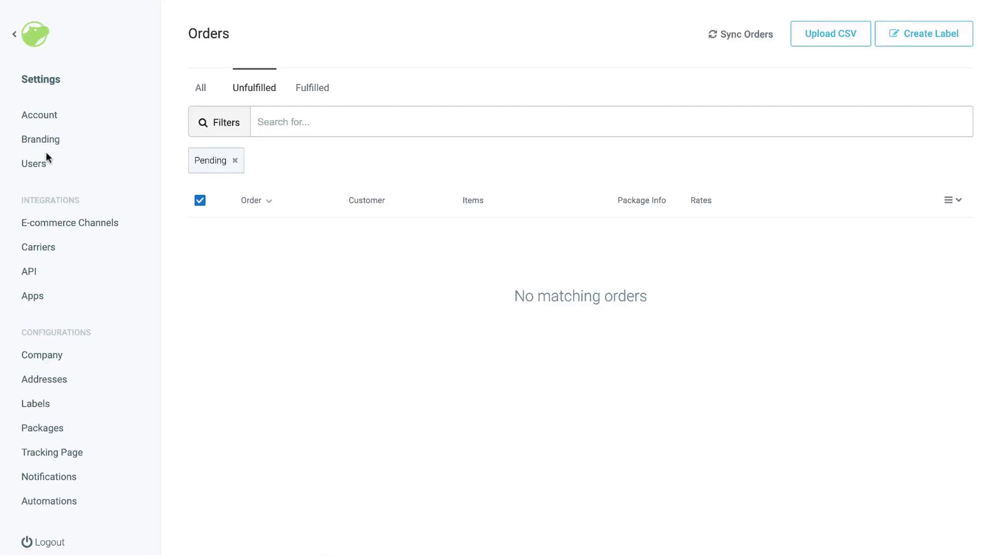
pyautogui.click(55, 224)
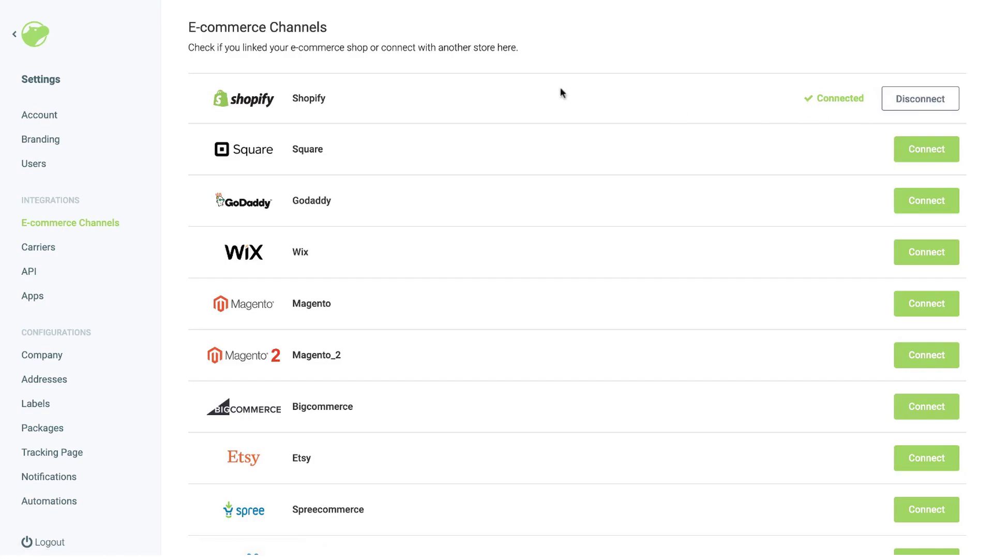
pyautogui.click(36, 36)
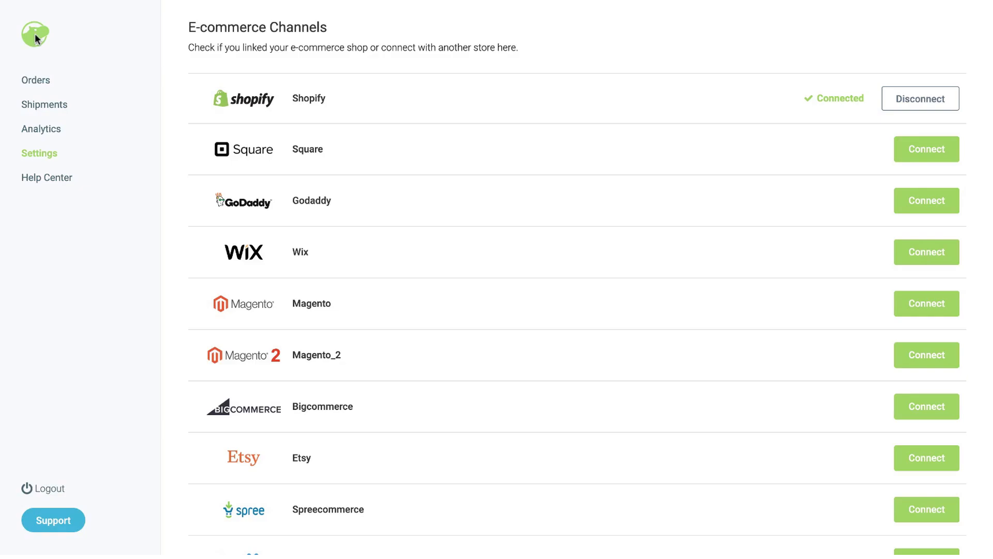
pyautogui.click(36, 81)
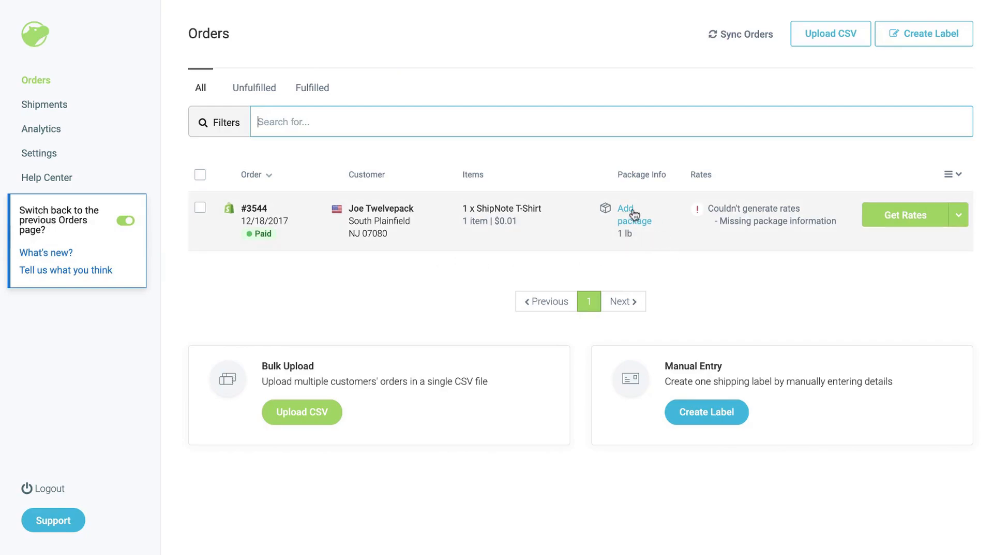
# Add a 1 lb package to order #3544 and explore its shipping rates
pyautogui.click(626, 223)
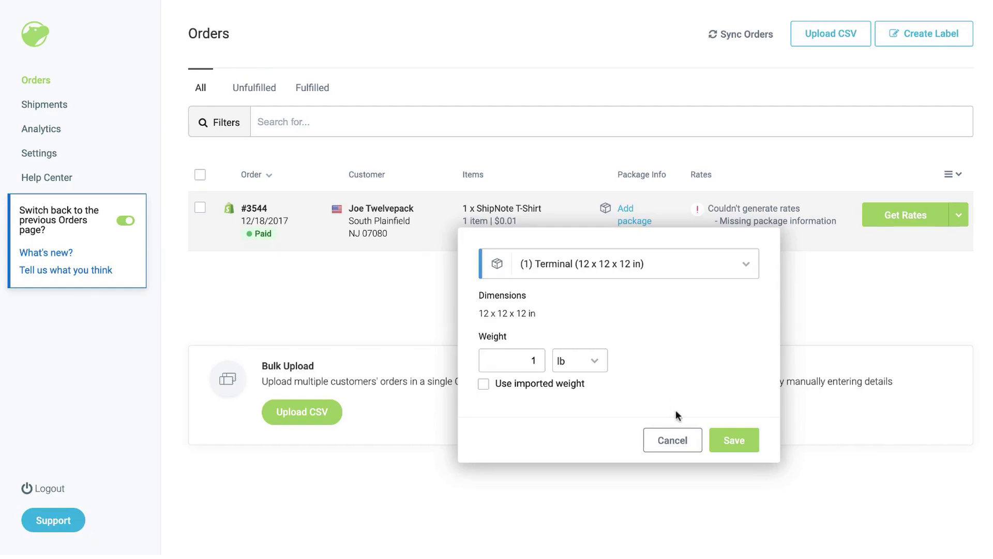
pyautogui.click(673, 441)
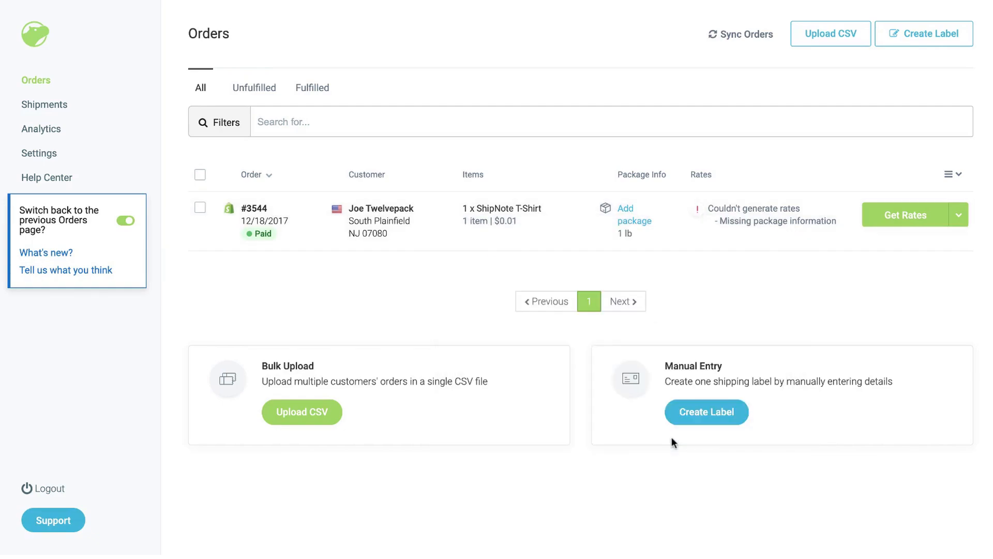
pyautogui.click(959, 216)
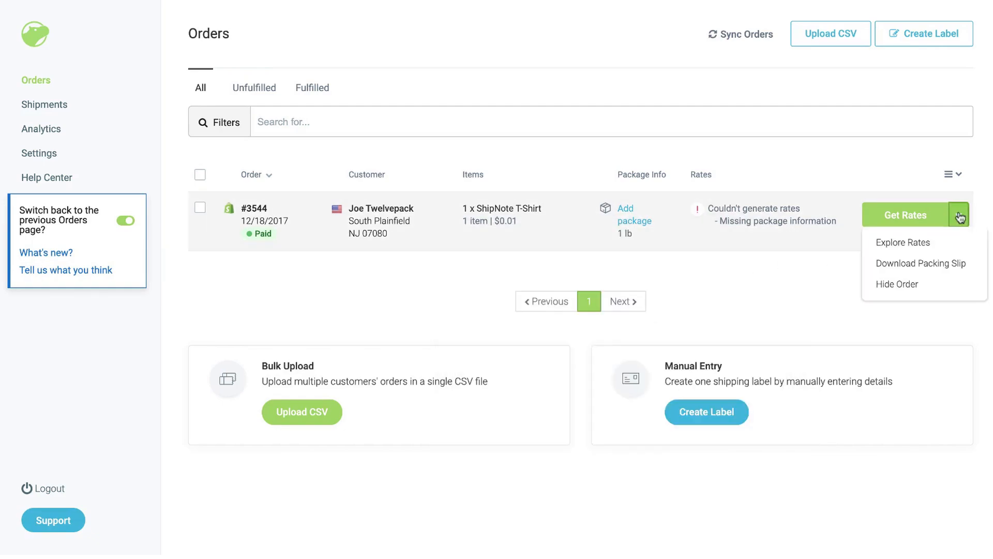
pyautogui.click(911, 249)
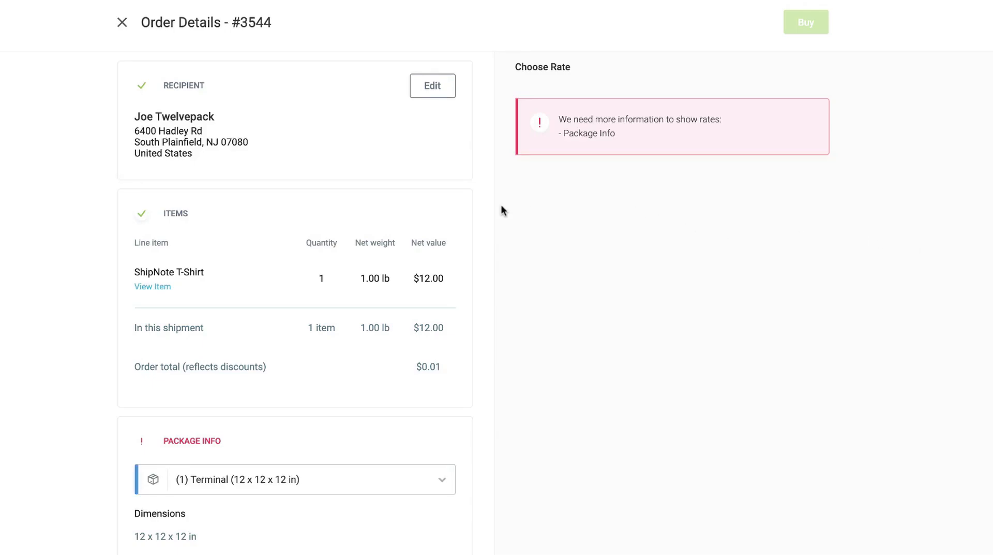
# Switch the package to custom 12 x 12 x 12 in dimensions and save it
pyautogui.scroll(-5, 501, 206)
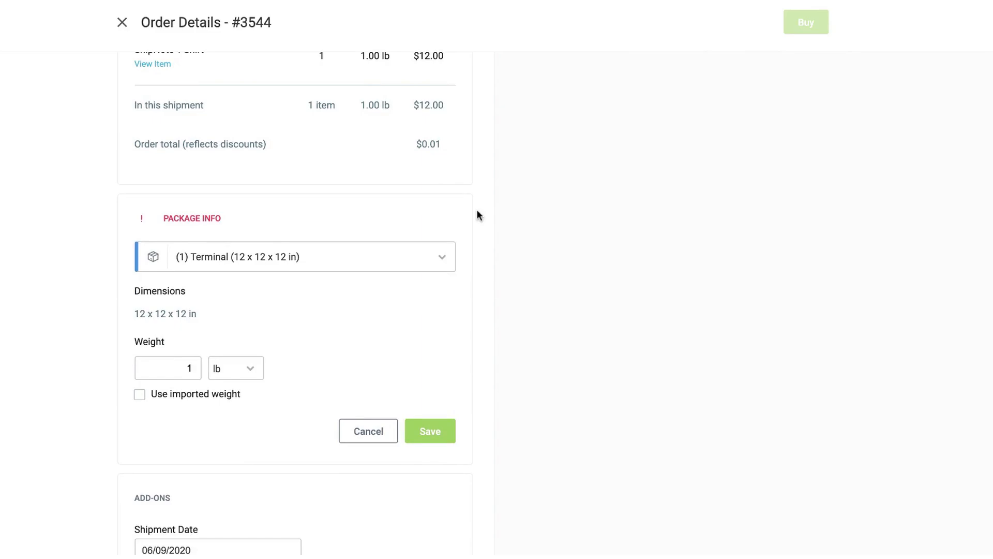
pyautogui.click(437, 258)
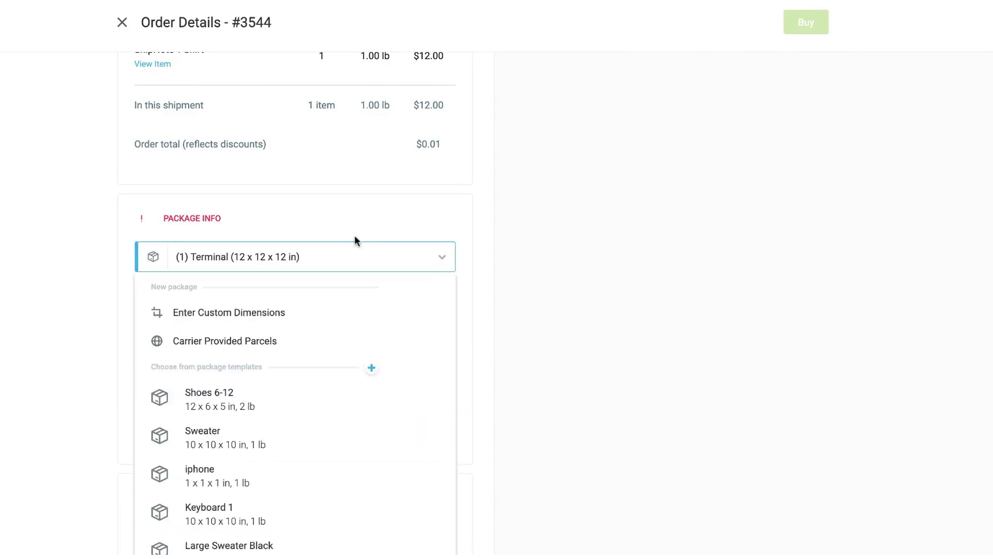
pyautogui.click(266, 312)
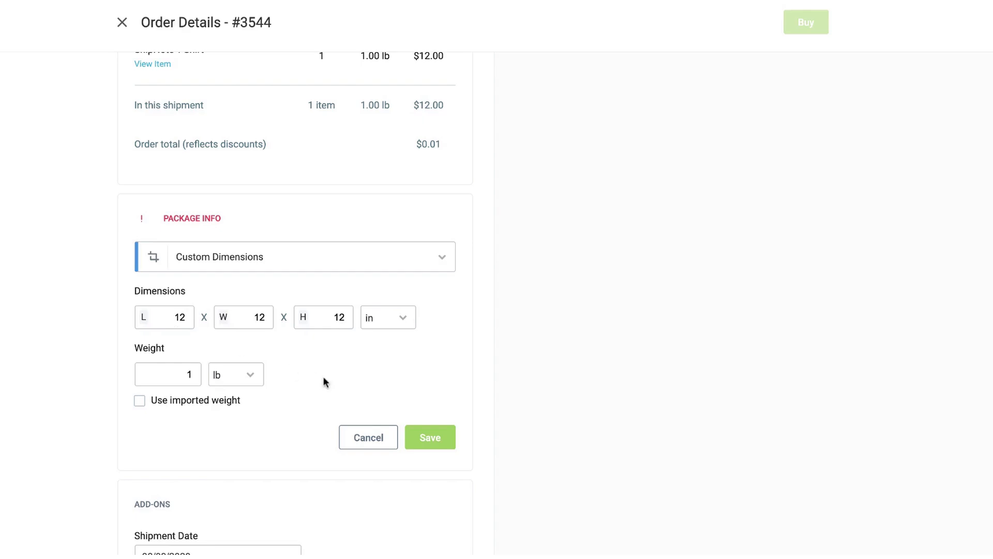
pyautogui.click(435, 436)
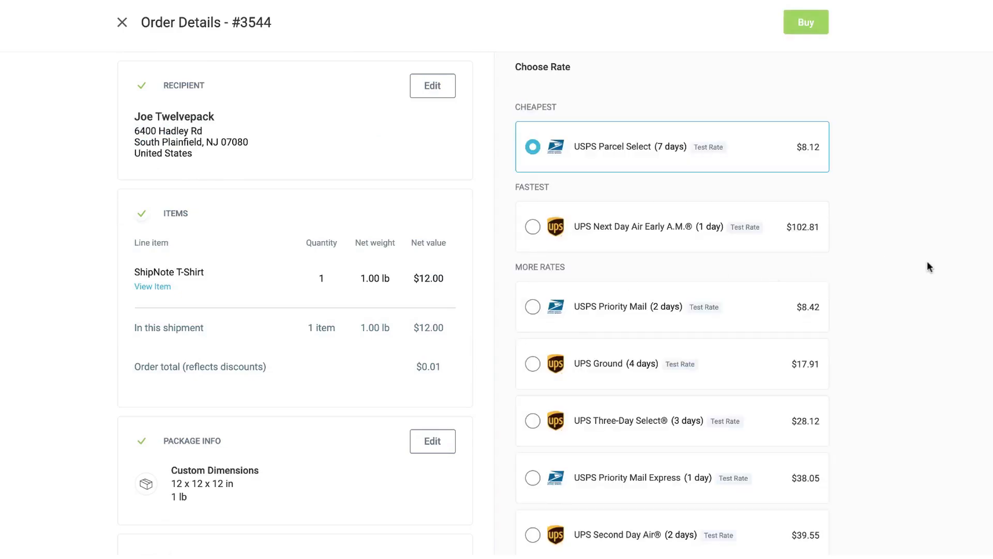
# Buy one $8.12 USPS Parcel Select label for order #3544
pyautogui.scroll(-8, 927, 261)
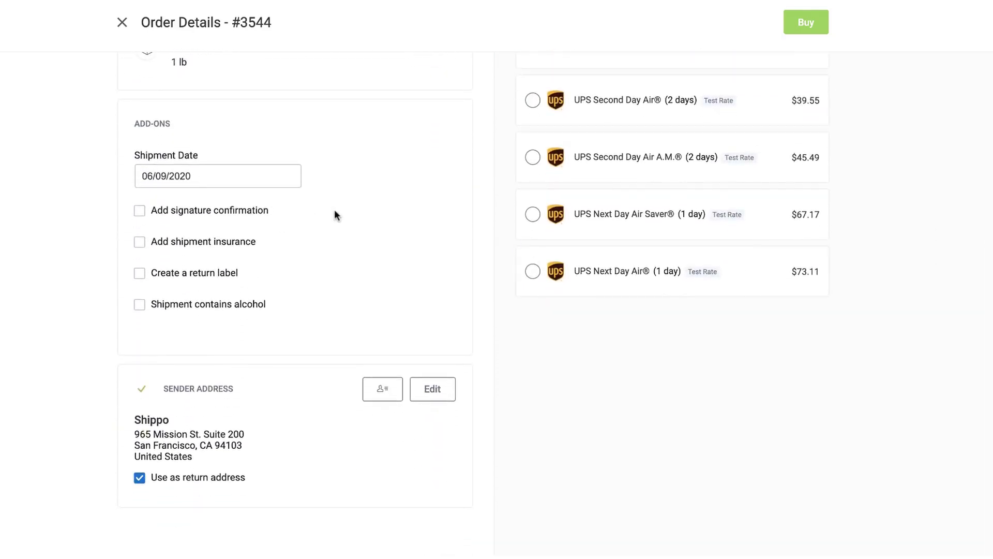
pyautogui.scroll(8, 335, 212)
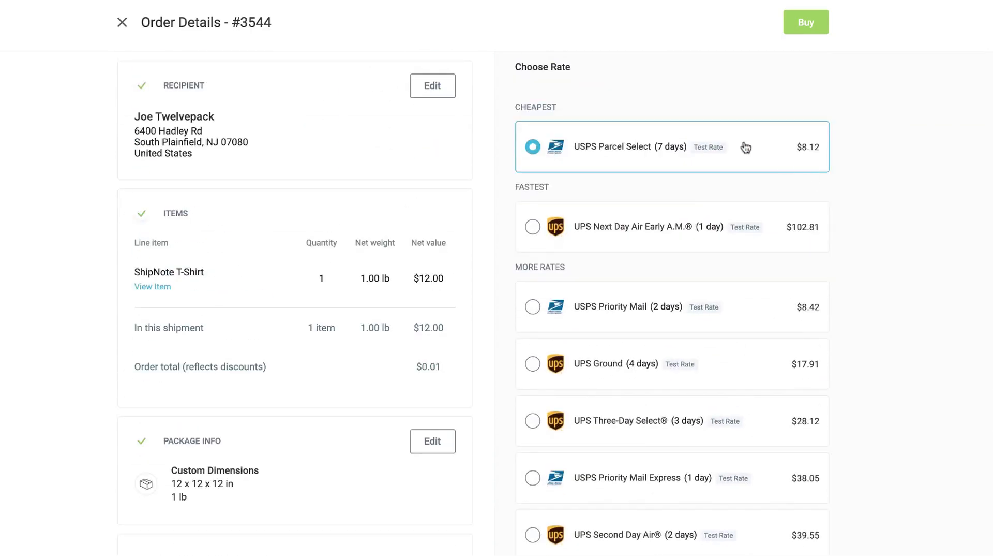
pyautogui.click(805, 24)
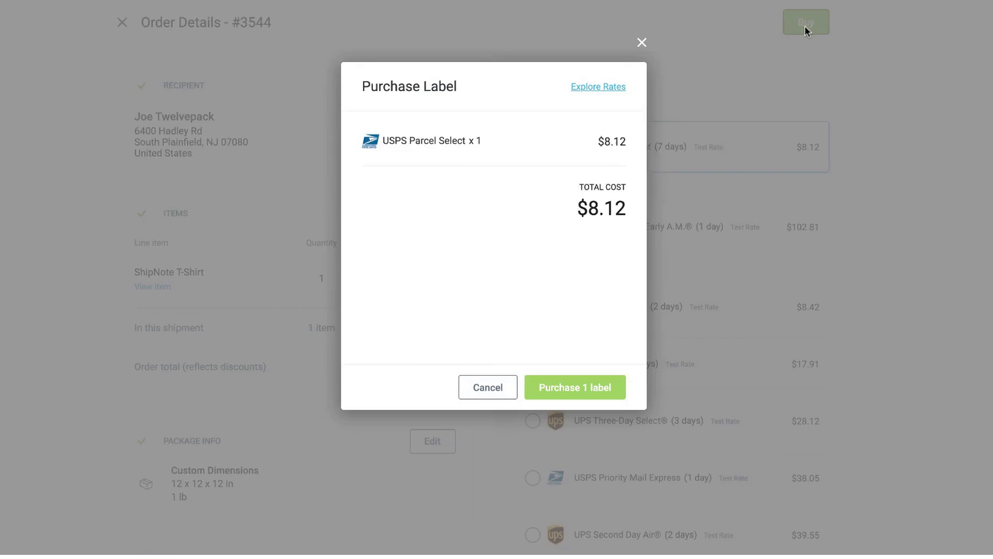
pyautogui.click(570, 386)
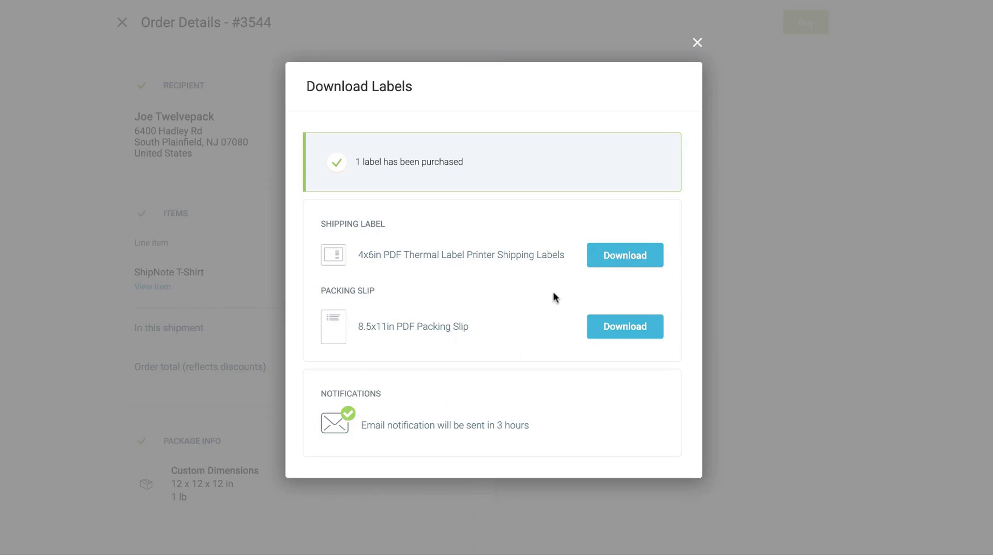
# Download the label PDF, check its print preview, cancel printing, and return to Shippo
pyautogui.click(621, 256)
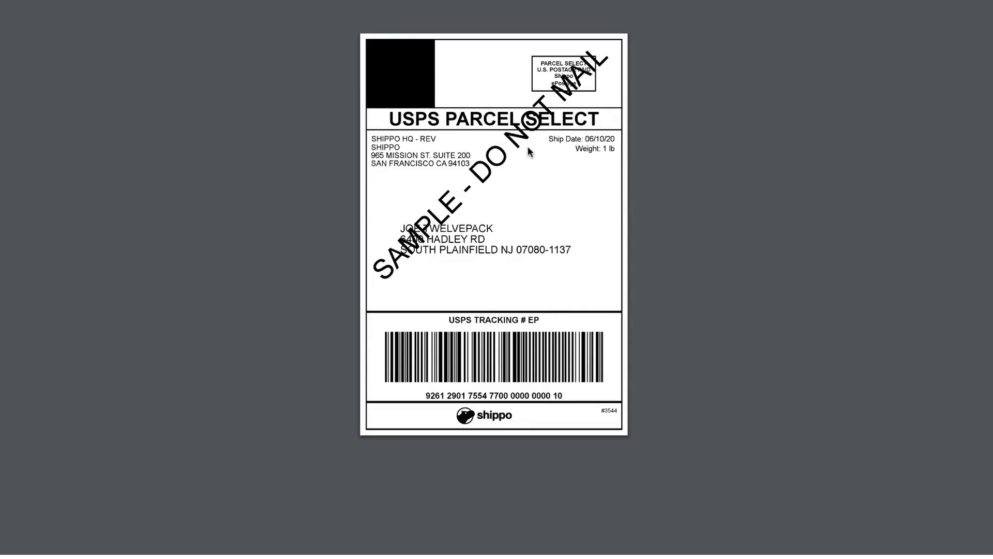
pyautogui.moveTo(977, 29)
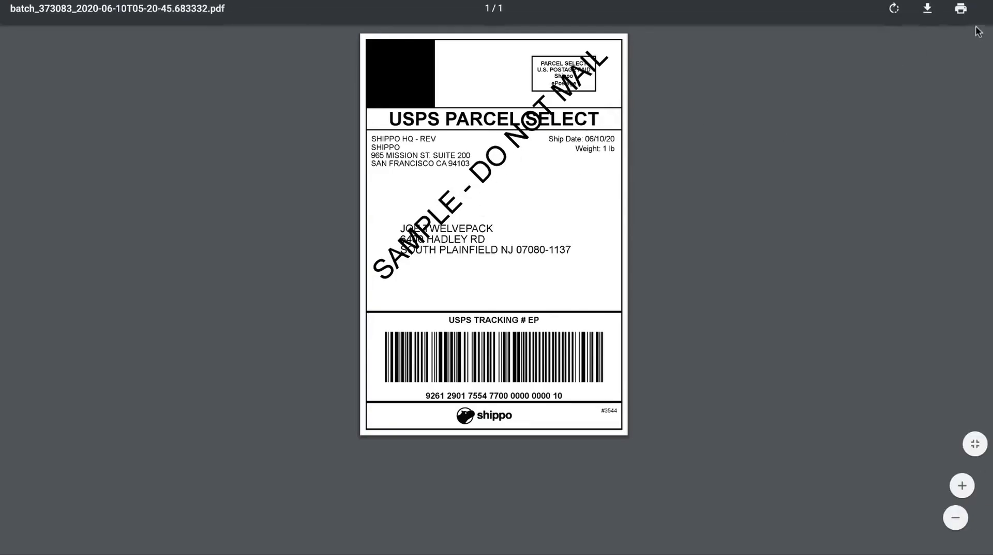
pyautogui.click(960, 12)
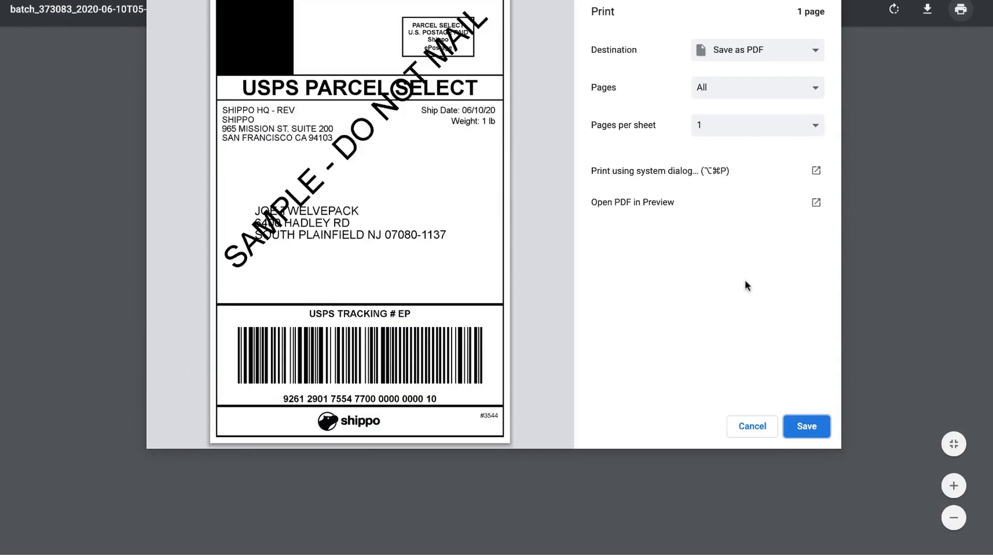
pyautogui.click(740, 424)
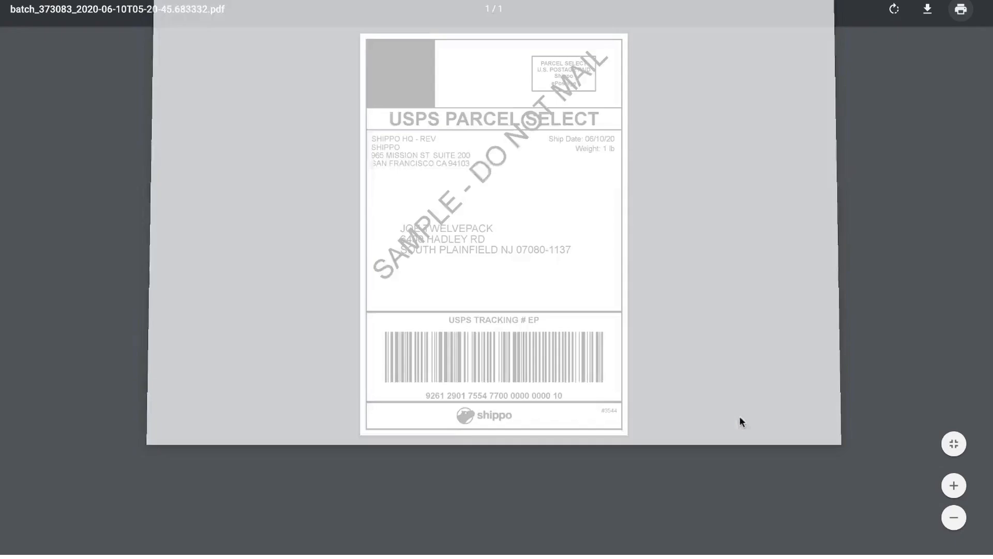
pyautogui.click(316, 1)
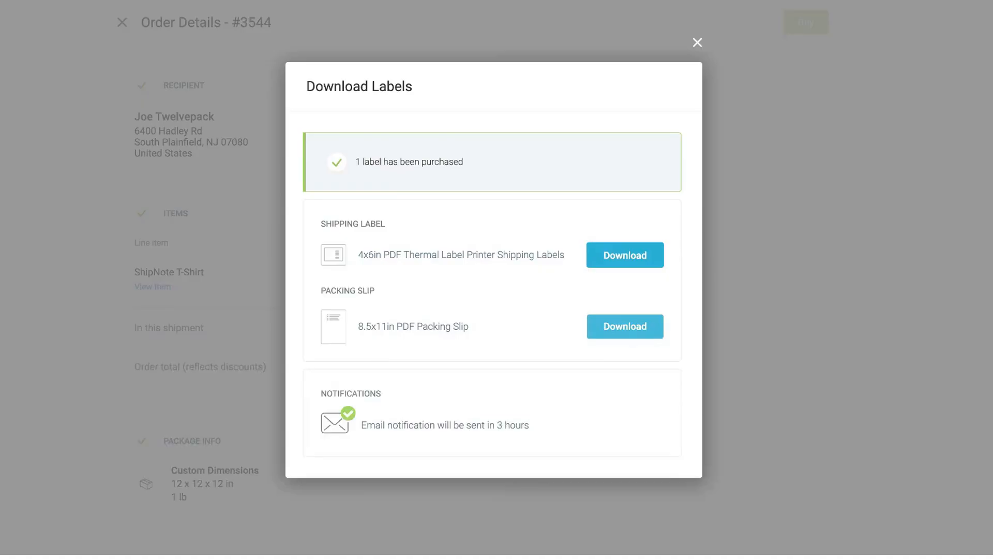
pyautogui.click(608, 326)
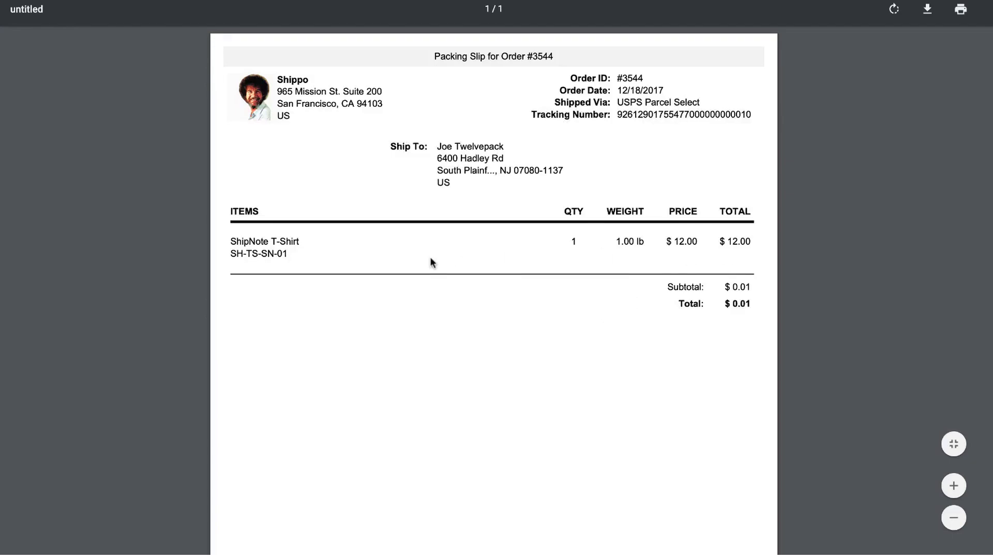
pyautogui.click(960, 10)
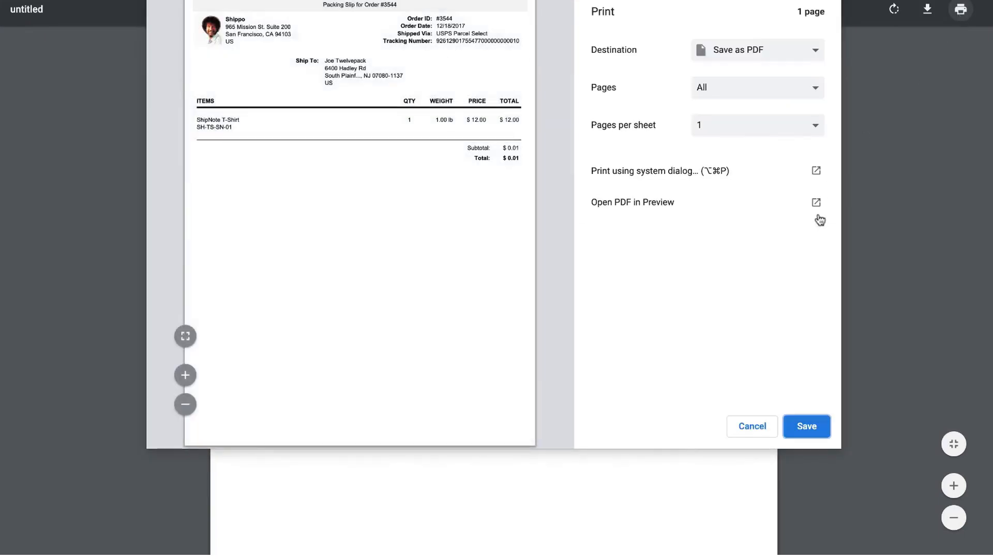
pyautogui.click(747, 425)
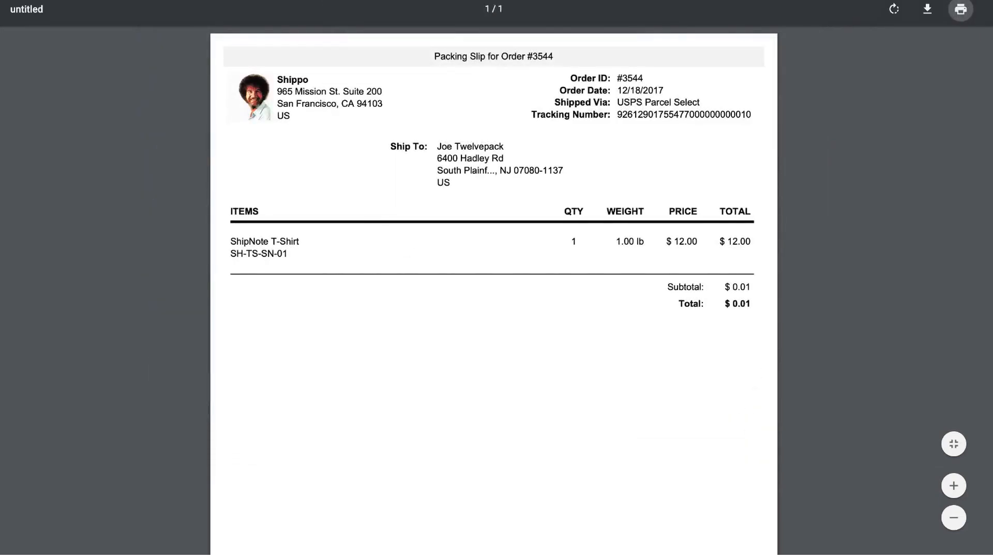
pyautogui.press('super+w')
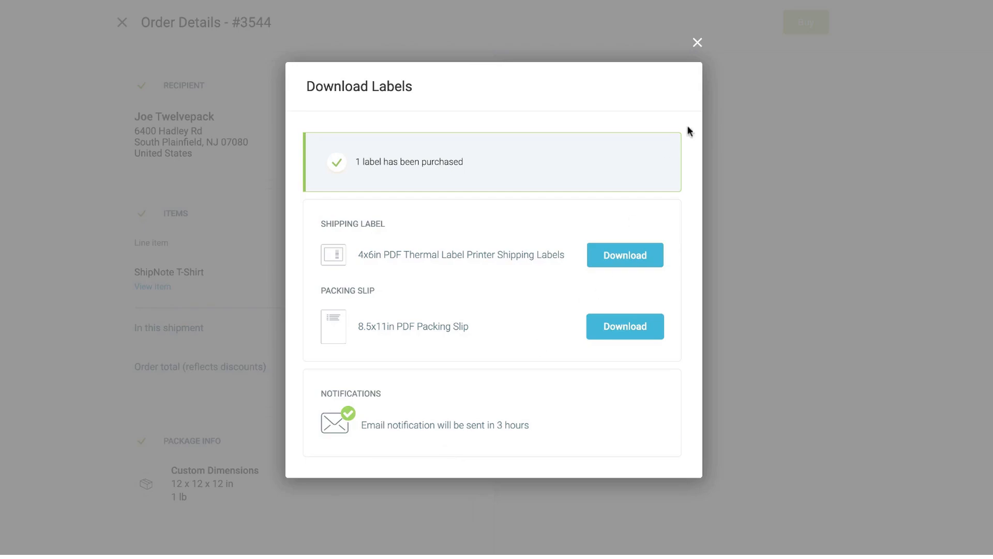
# Close the download dialog, start a manual order label, and enter the recipient's full name
pyautogui.click(697, 43)
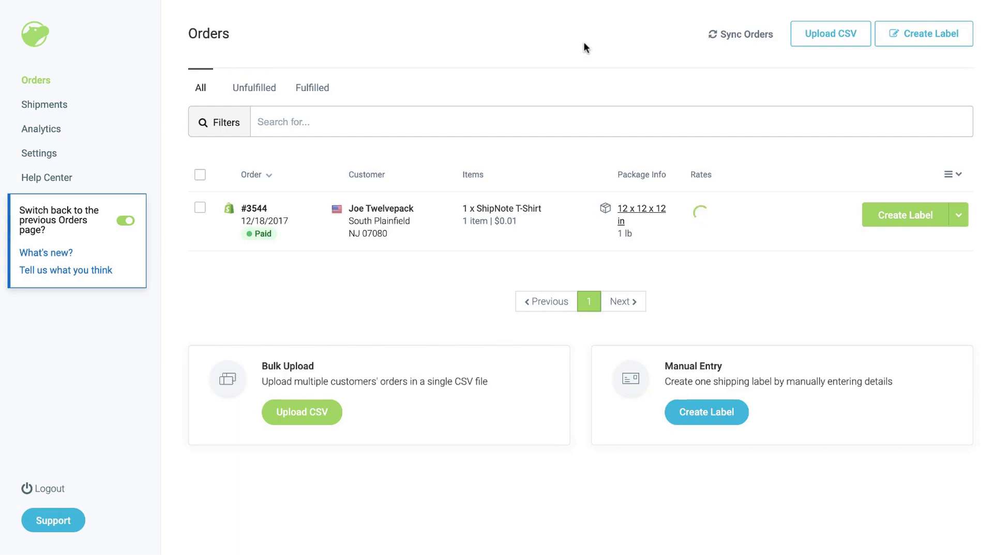
pyautogui.click(913, 42)
pyautogui.click(781, 113)
pyautogui.write('Joe Twelvepack')
# Add the recipient's phone number and the suggested street address, then save and continue
pyautogui.press('Tab')
pyautogui.press('Tab')
pyautogui.write('1234567890')
pyautogui.press('Tab')
pyautogui.write('1')
pyautogui.click(792, 269)
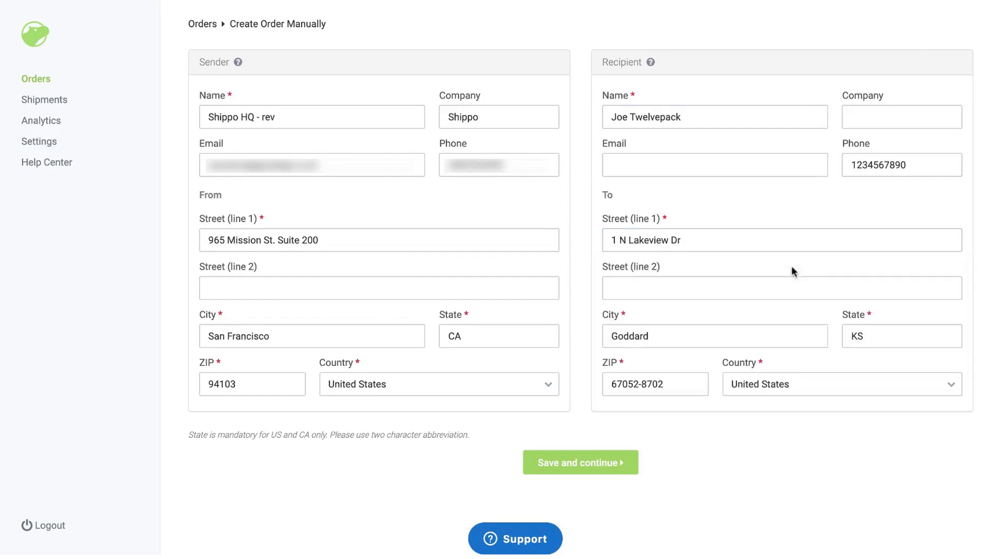
pyautogui.click(585, 464)
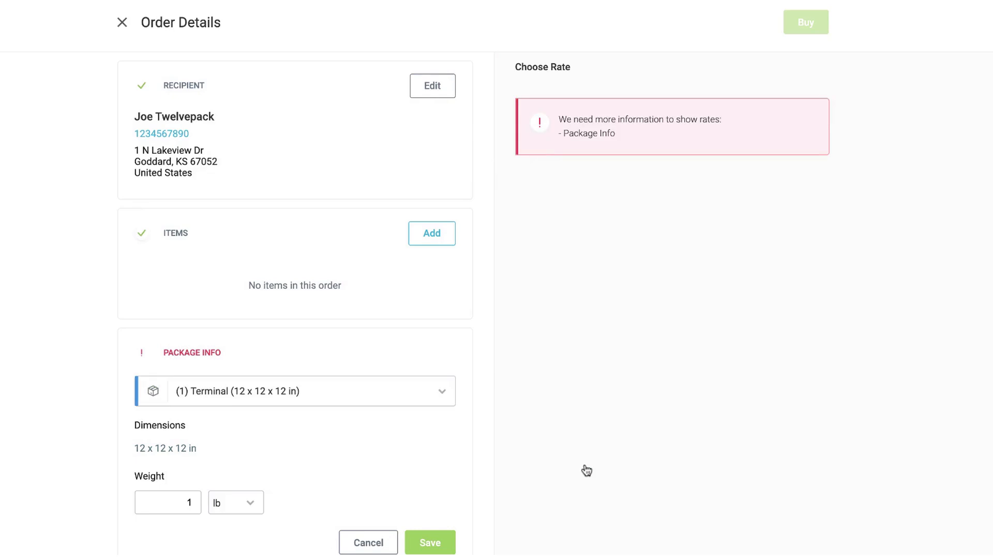
# Try a carrier-provided parcel, choosing the USPS Flat Rate Legal Envelope package
pyautogui.scroll(-4, 586, 470)
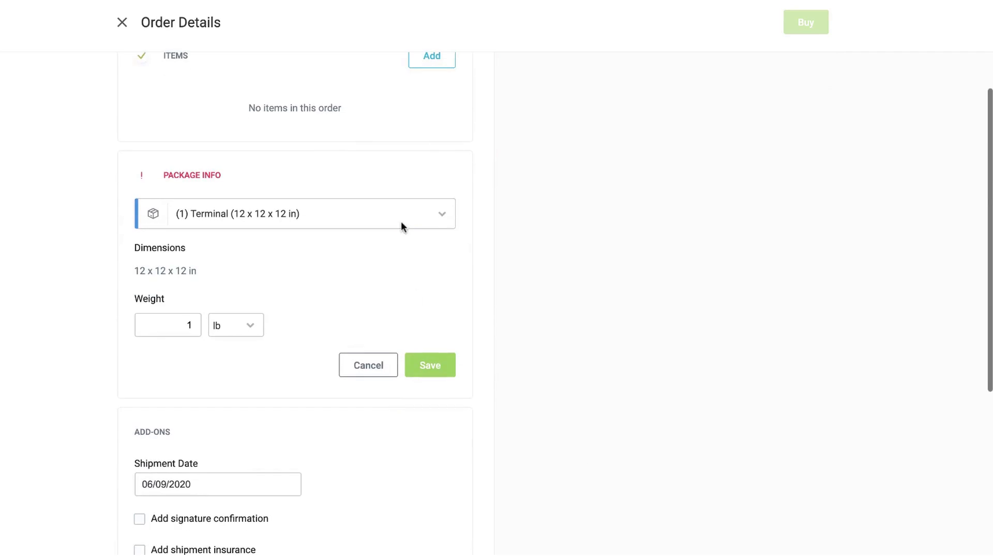
pyautogui.click(401, 222)
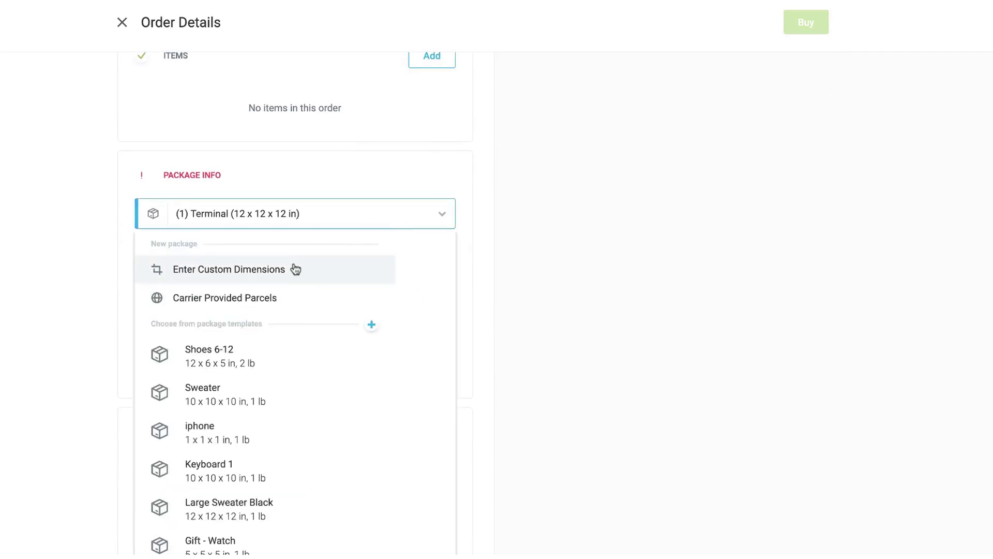
pyautogui.click(268, 295)
pyautogui.scroll(-10, 273, 339)
pyautogui.scroll(-10, 273, 339)
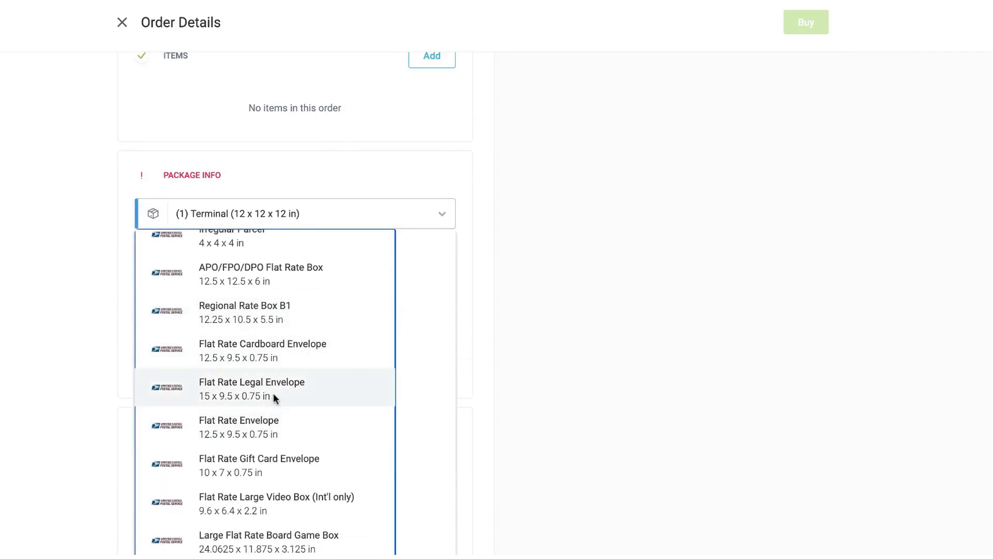
pyautogui.click(275, 396)
# Switch to custom dimensions and save a 12 x 12 x 12 in, 1 lb package
pyautogui.click(279, 209)
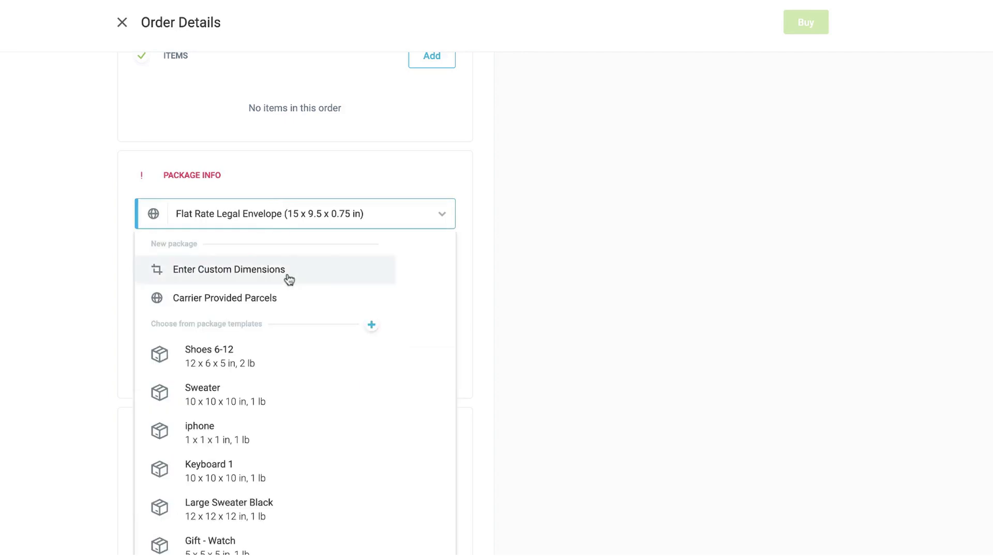
pyautogui.scroll(-1, 287, 274)
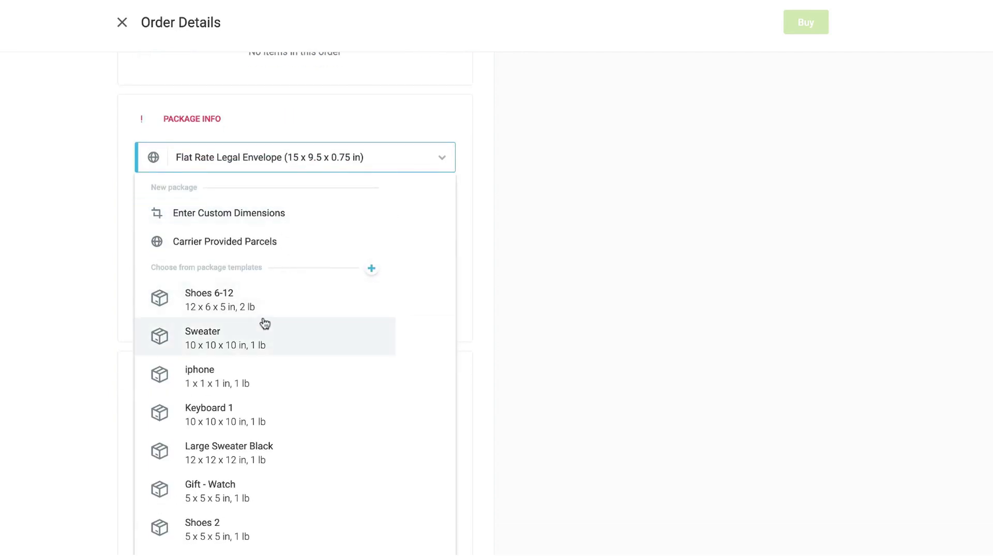
pyautogui.scroll(-3, 265, 334)
pyautogui.scroll(3, 265, 335)
pyautogui.click(289, 204)
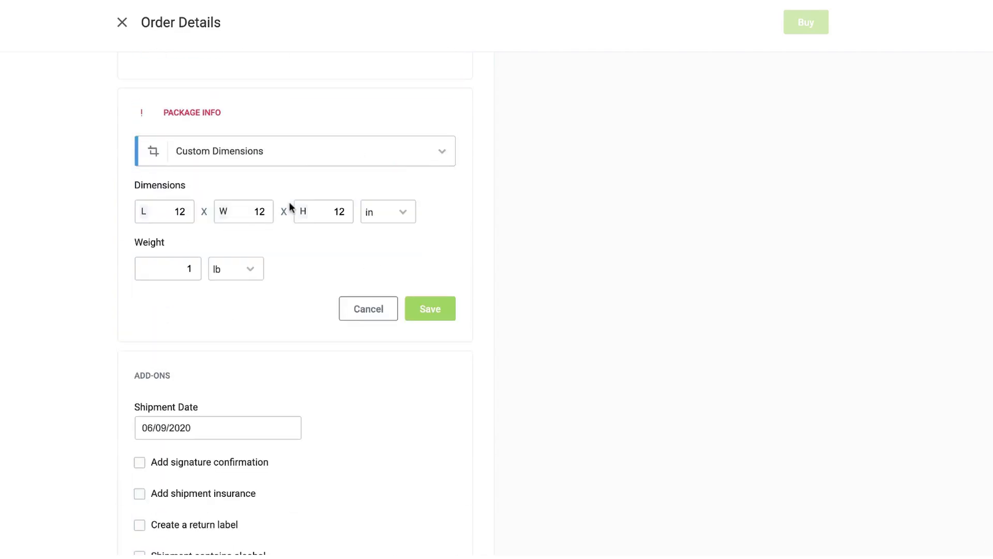
pyautogui.click(431, 311)
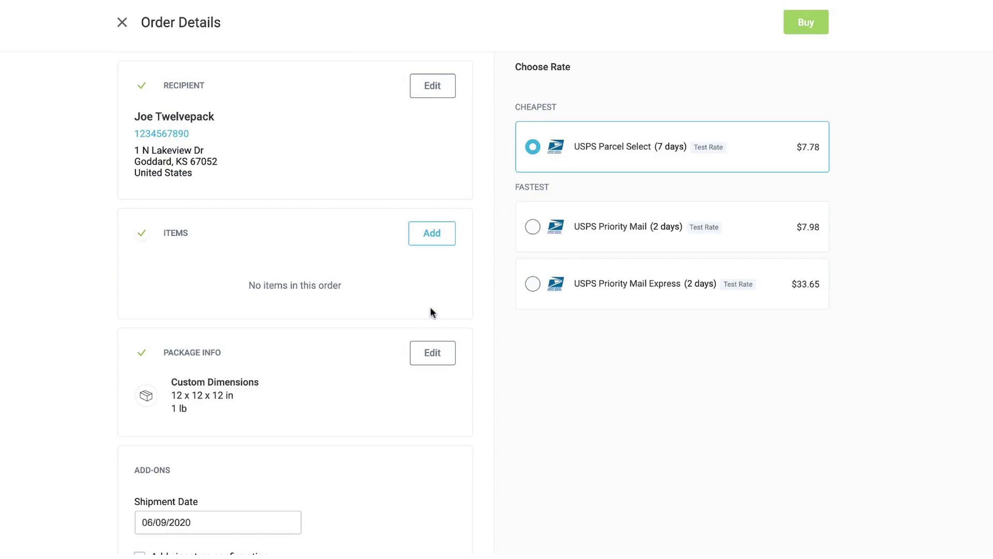
# Add a Bike item: quantity 1, weight 1, value 1, country United States, SKU 12345
pyautogui.click(431, 244)
pyautogui.write('Bike')
pyautogui.press('Tab')
pyautogui.write('1')
pyautogui.press('Tab')
pyautogui.write('1')
pyautogui.press('Tab')
pyautogui.press('Tab')
pyautogui.write('1')
pyautogui.press('Return')
pyautogui.press('Tab')
pyautogui.write('12345')
pyautogui.click(625, 432)
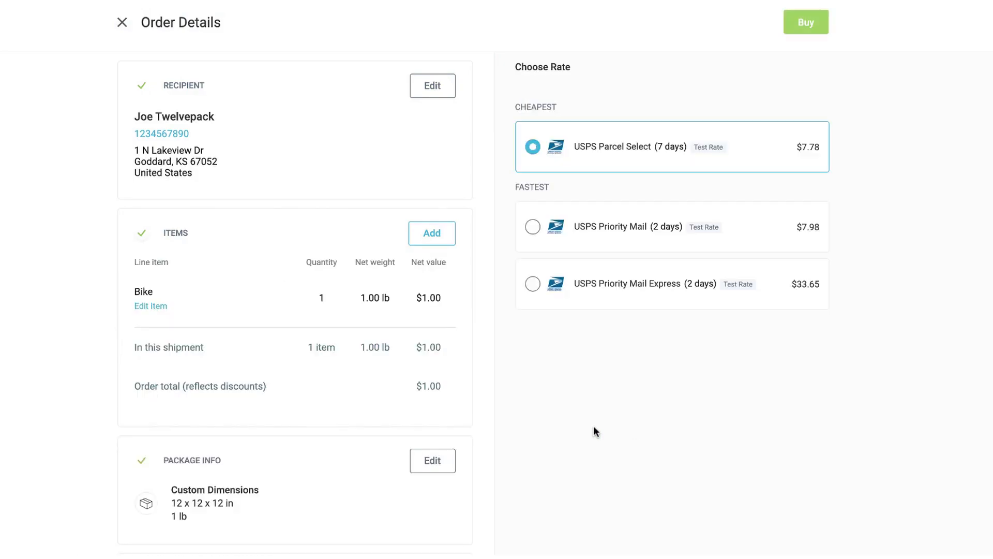
pyautogui.scroll(-9, 595, 431)
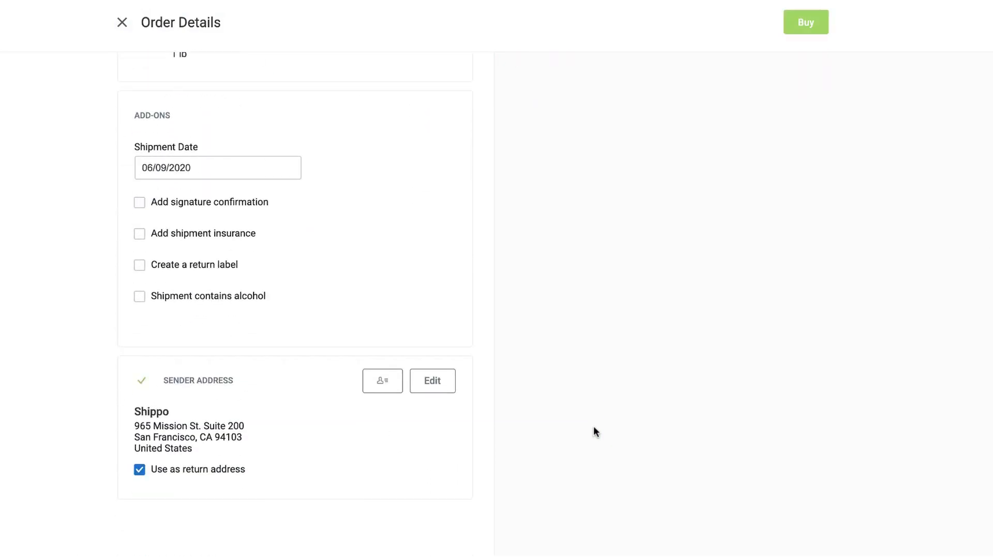
pyautogui.scroll(9, 594, 431)
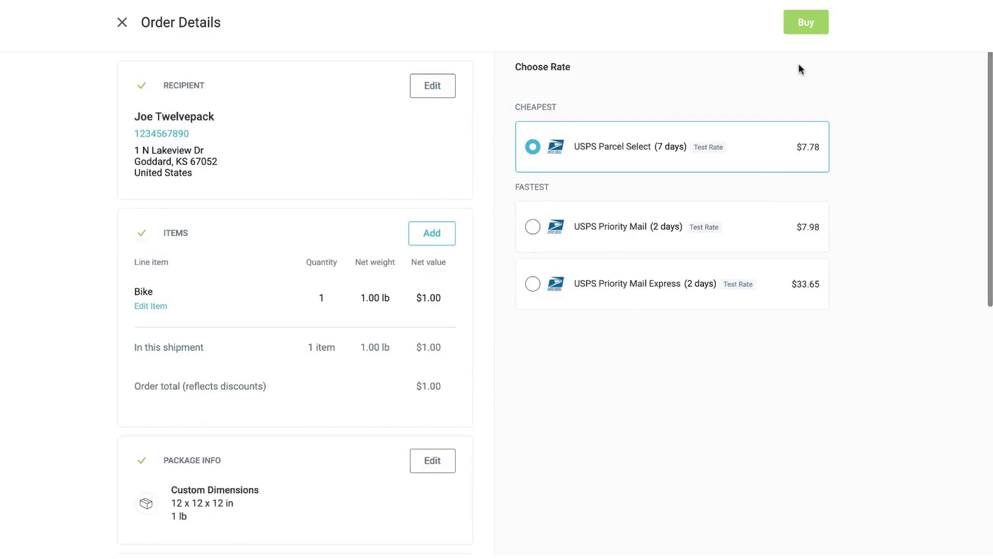
# Purchase the $7.78 USPS Parcel Select label and close the Download Labels dialog
pyautogui.click(798, 29)
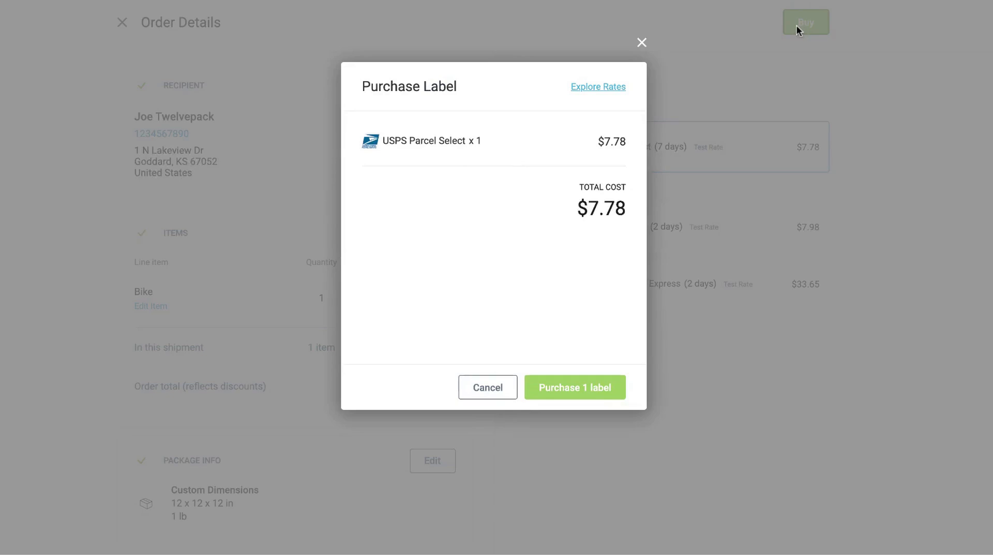
pyautogui.click(585, 396)
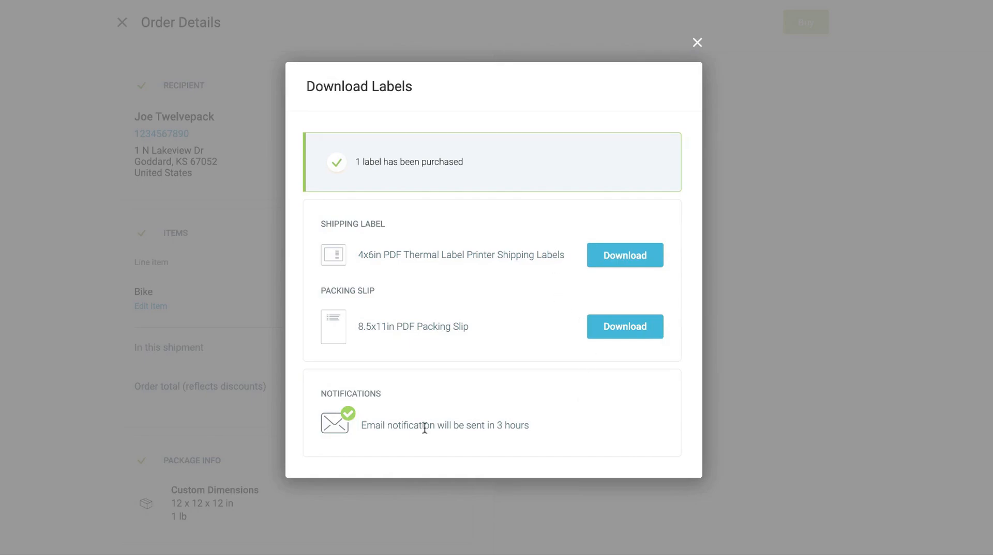
pyautogui.click(698, 45)
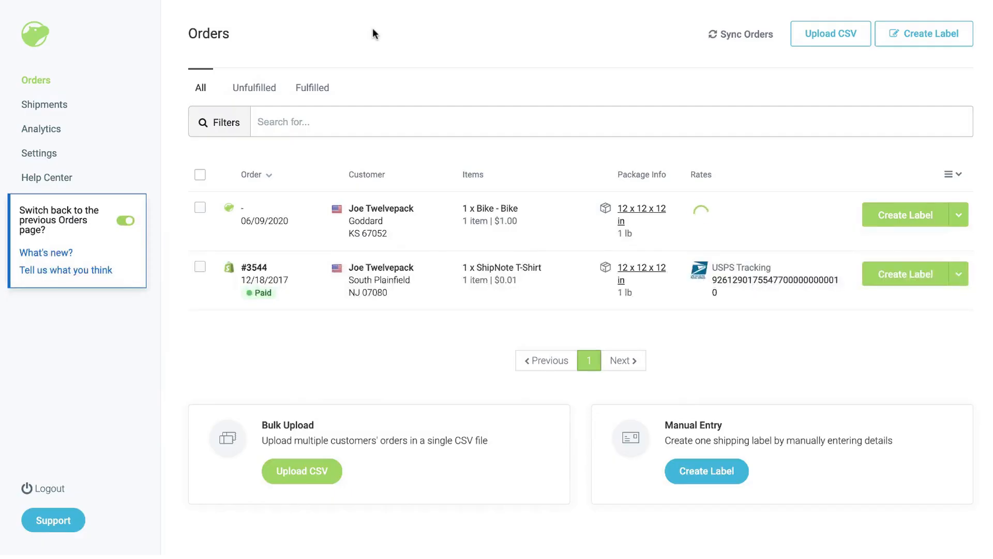